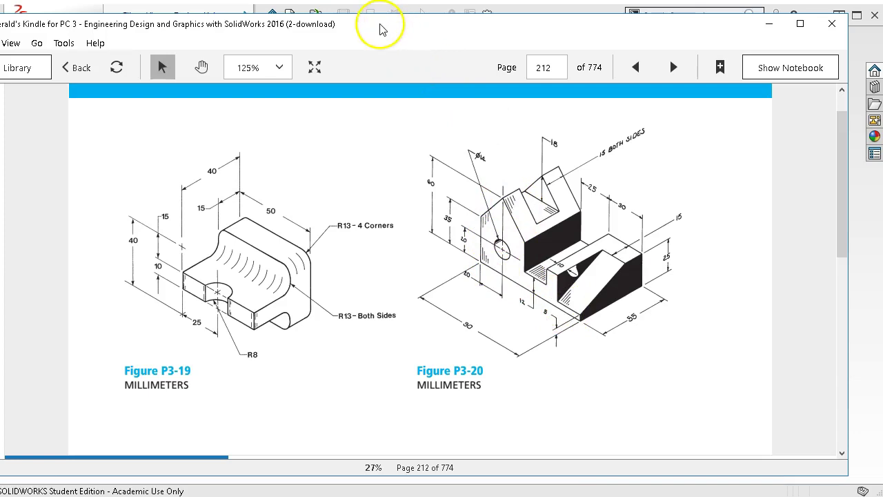
Drag the Kindle textbook window down and to the right to uncover SOLIDWORKS
left_click_drag(325, 24, 851, 155)
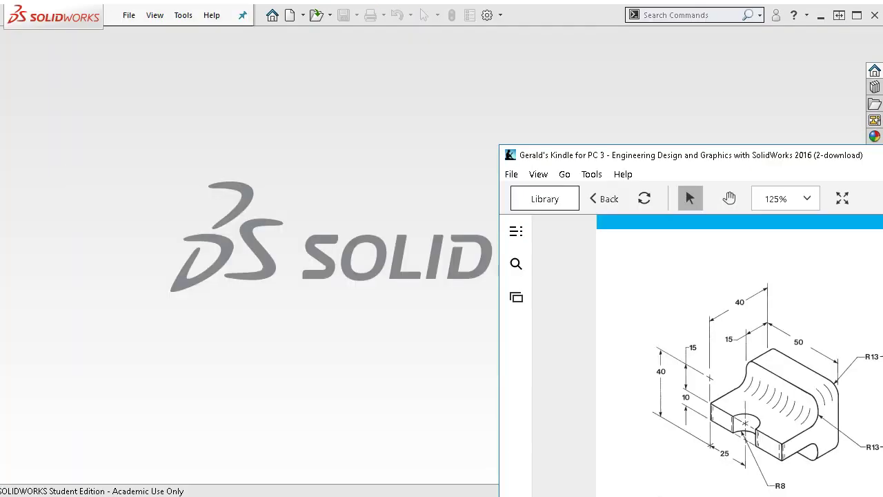
Create a new part and start a sketch on the Front Plane
left_click(387, 130)
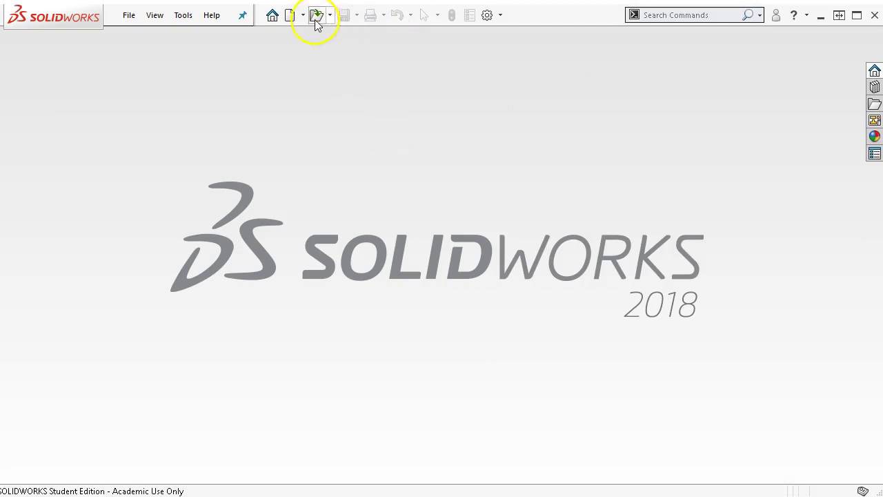
left_click(290, 13)
double_click(337, 149)
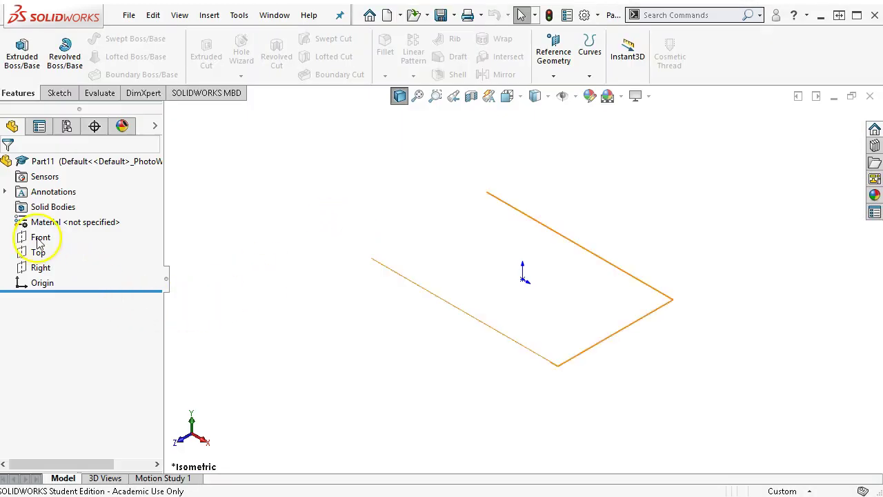
left_click(42, 237)
left_click(51, 218)
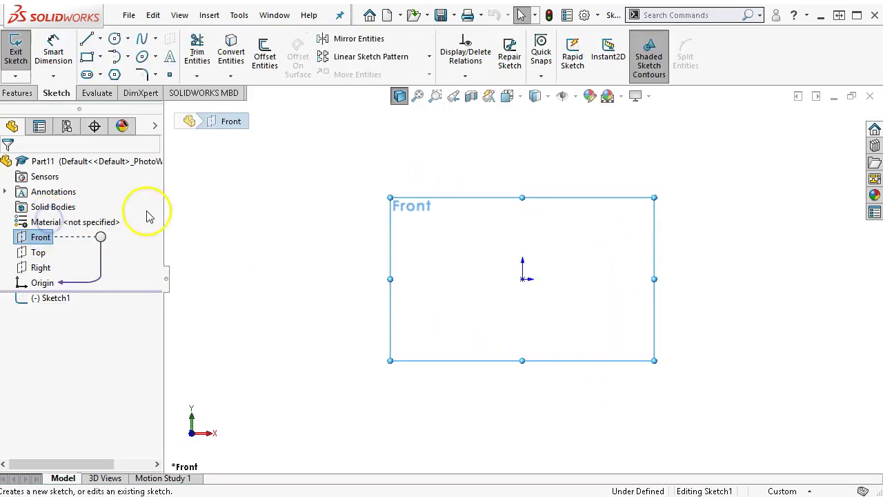
Draw the closed line outline from the origin with peaked roof, notch and lower step
left_click(86, 39)
left_click(523, 279)
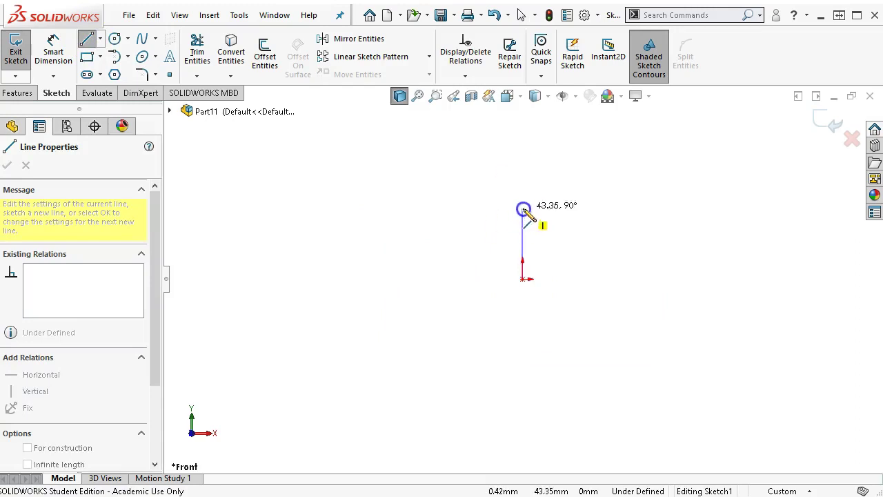
left_click(523, 216)
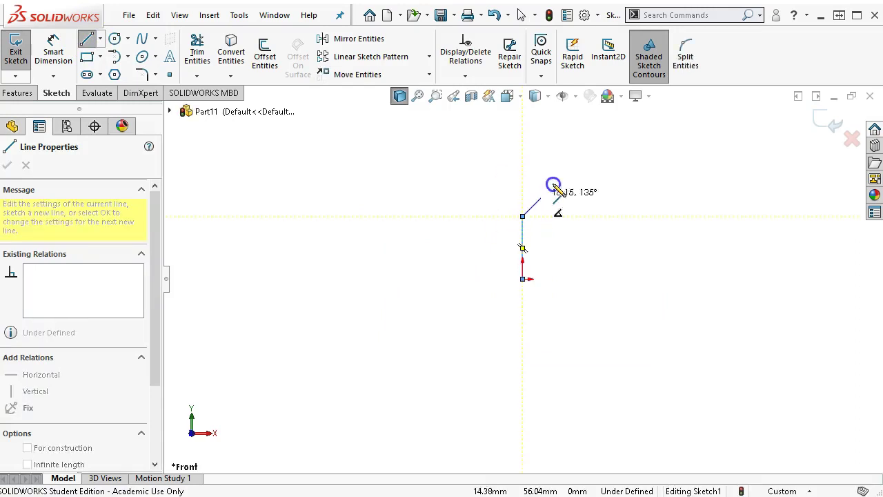
left_click(566, 156)
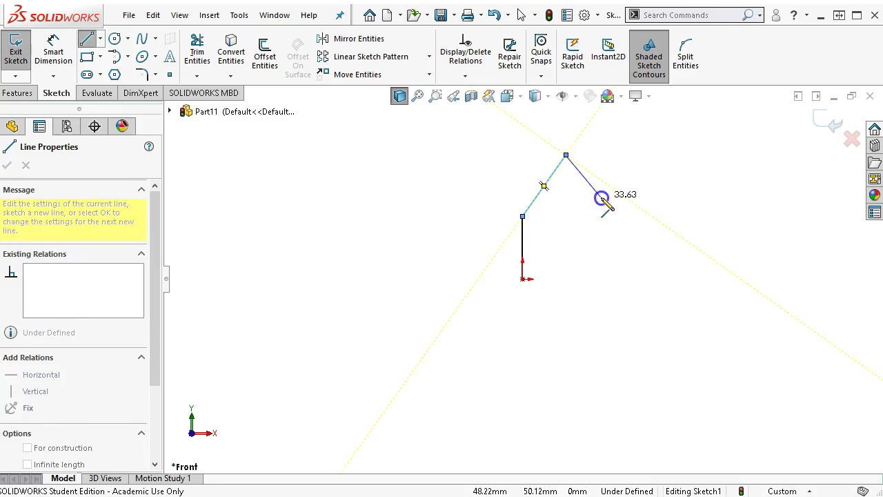
left_click(602, 198)
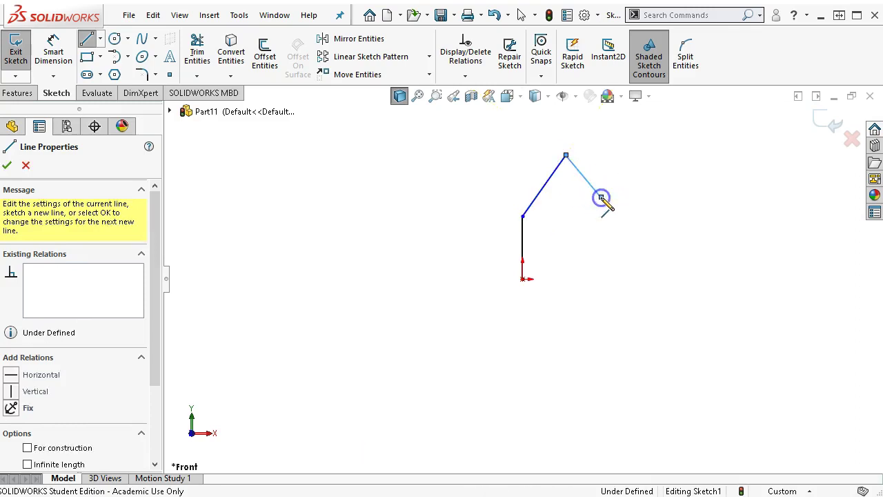
left_click(602, 242)
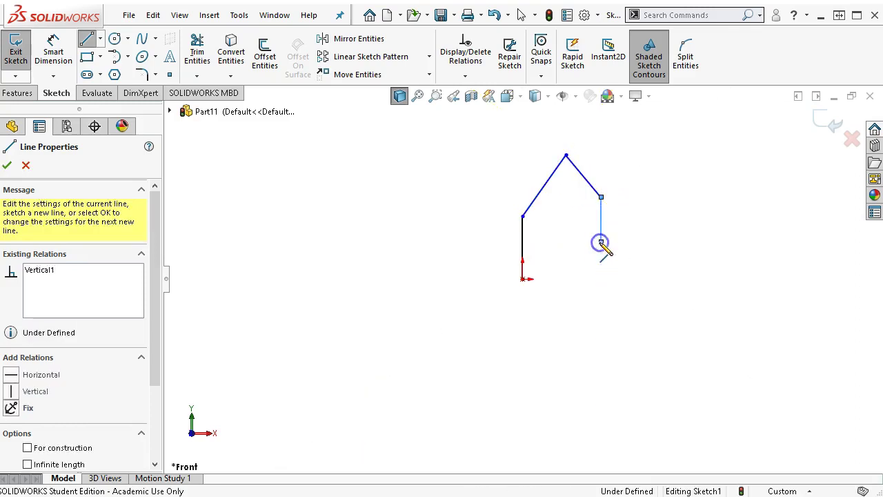
left_click(645, 243)
left_click(645, 219)
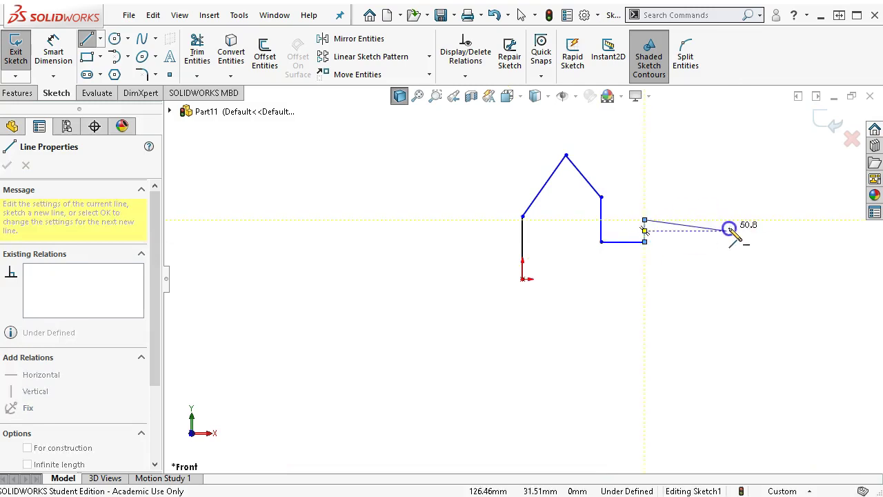
left_click(735, 220)
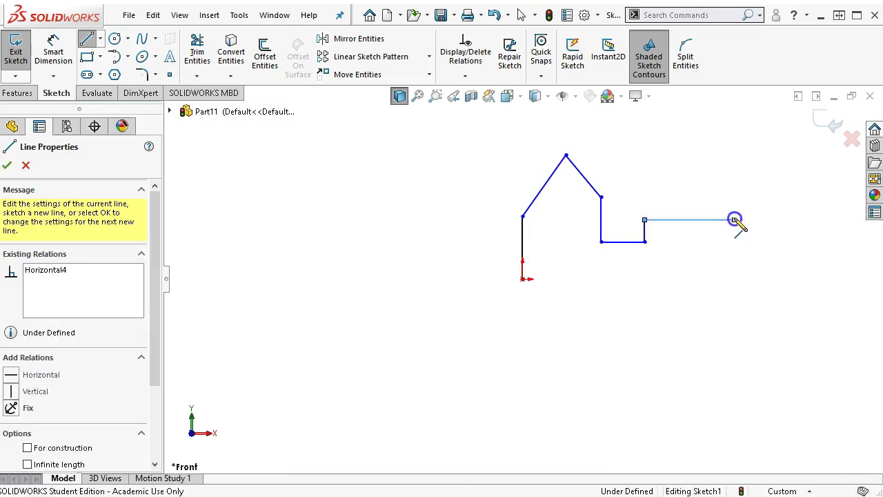
left_click(734, 280)
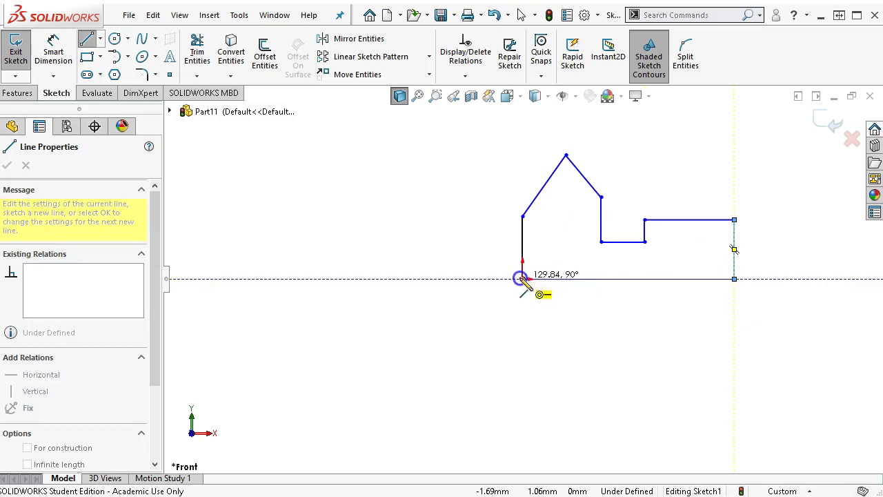
left_click(522, 279)
scroll(662, 195, "down", 2)
Dimension the bottom edge of the profile to 90 mm
right_click(663, 192)
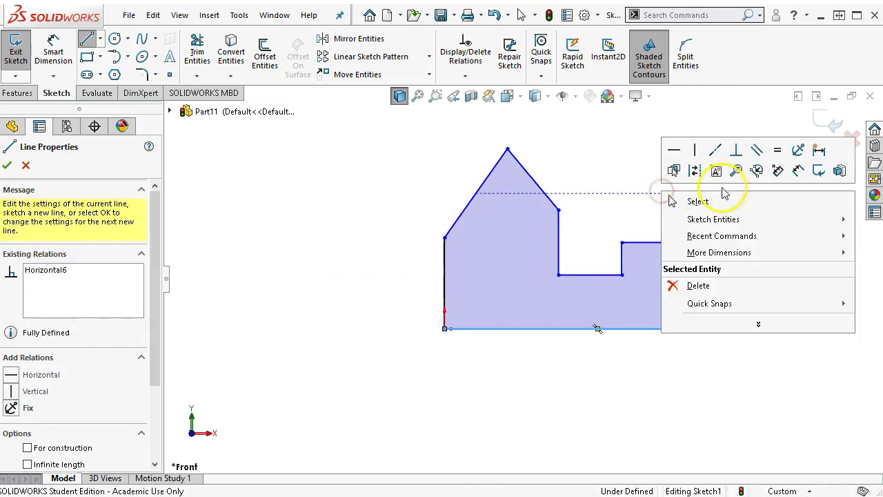
left_click(794, 169)
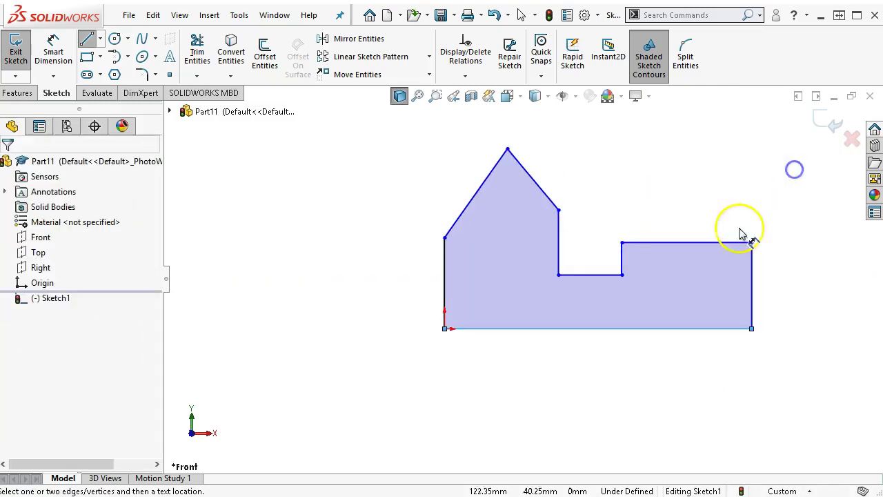
left_click(584, 330)
left_click(585, 397)
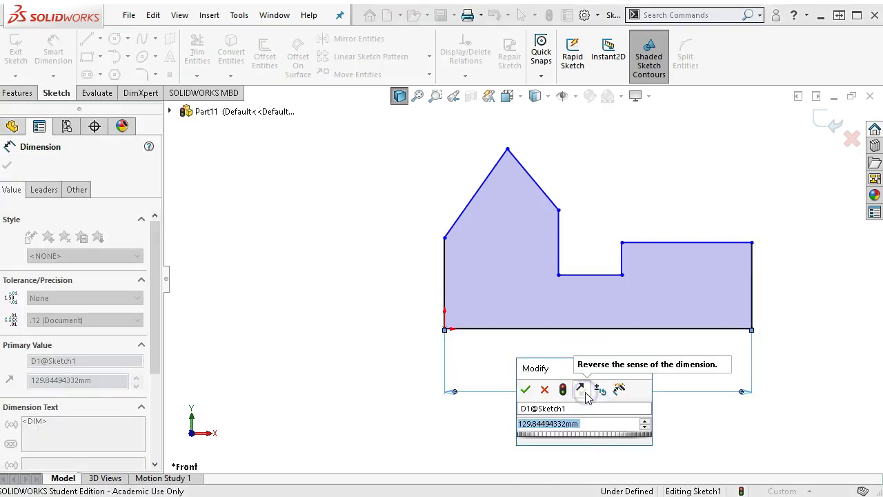
type("90")
key("Return")
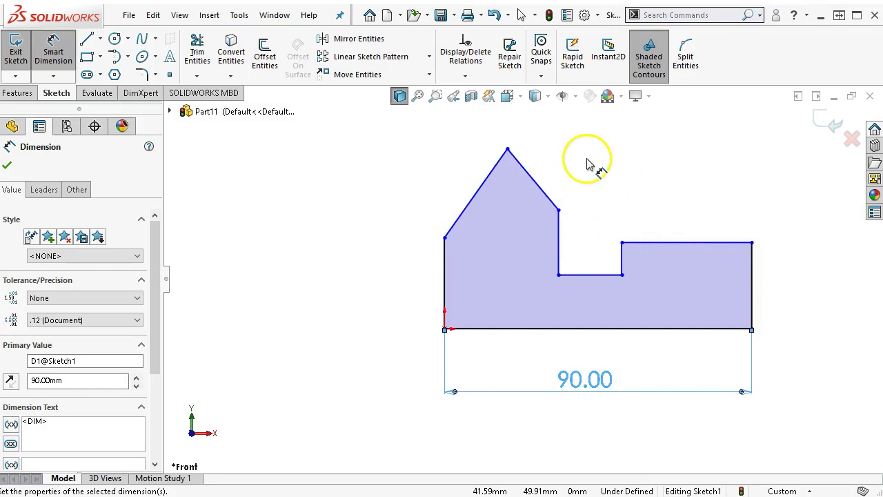
Switch back to the Line tool using a mouse gesture
key("c")
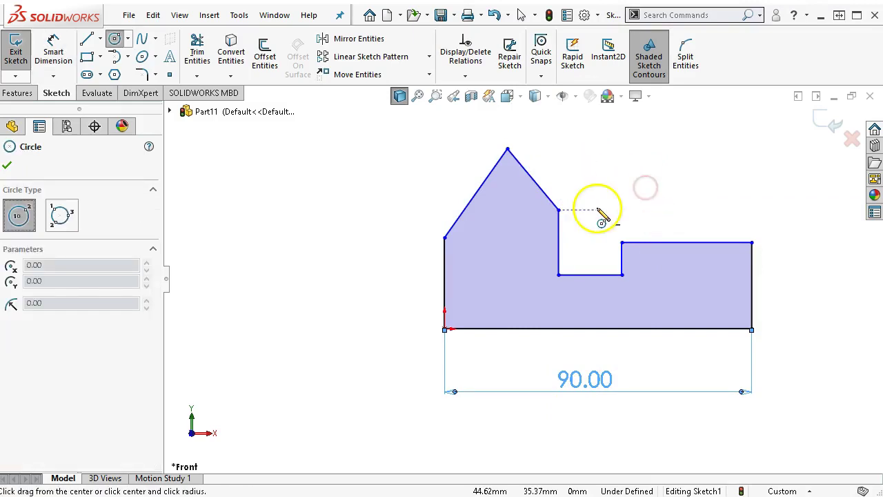
right_click_drag(580, 225, 611, 226)
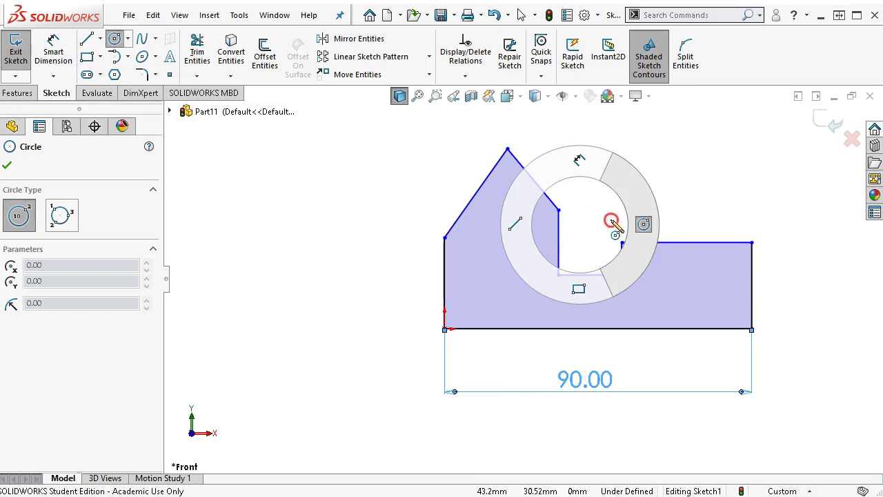
right_click_drag(611, 222, 532, 223)
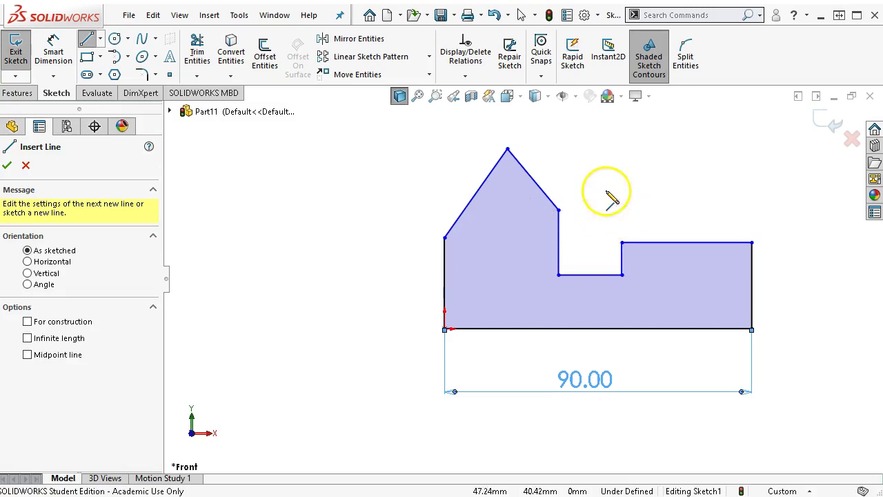
Draw a vertical line from the step's top edge down to the bottom edge
left_click(696, 242)
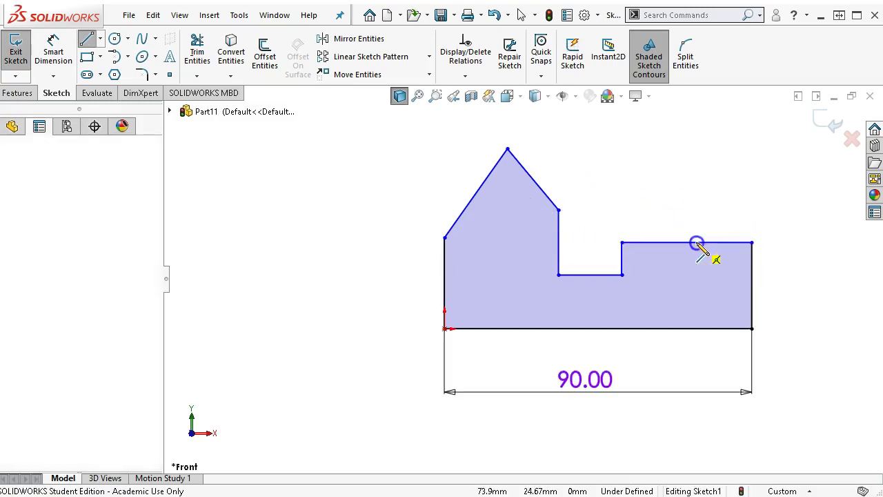
left_click(696, 329)
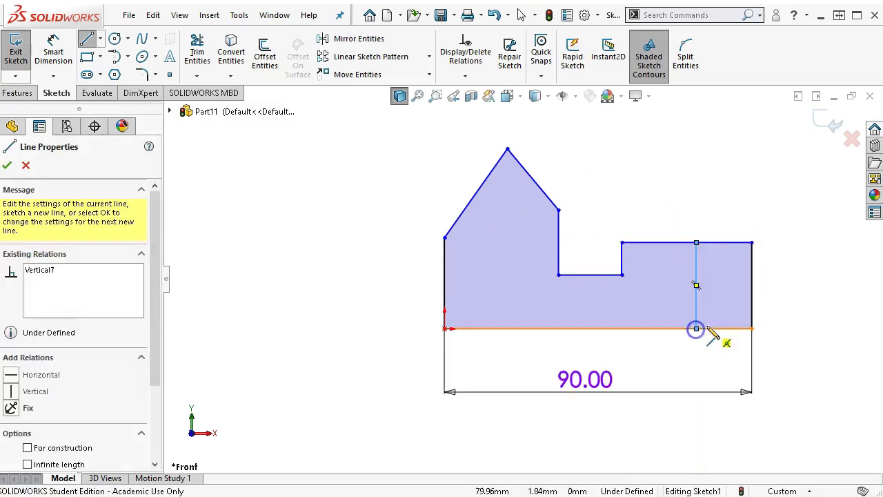
right_click(751, 184)
left_click(790, 194)
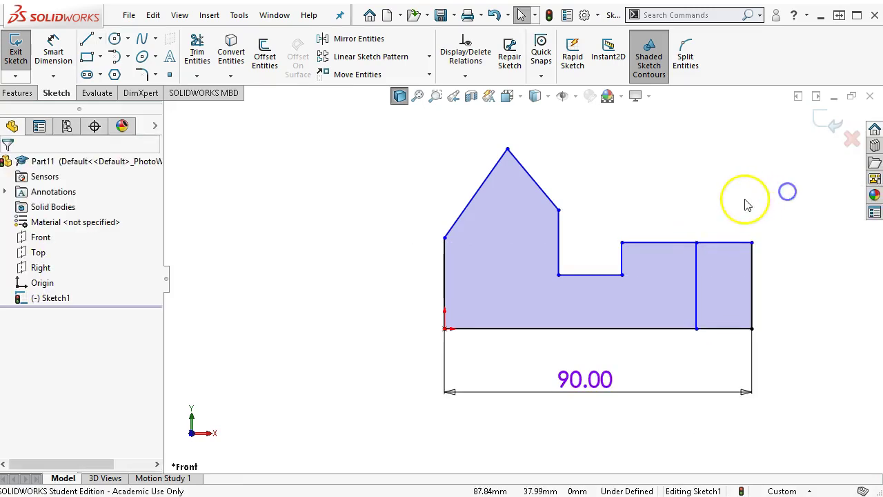
Convert the new vertical line into construction geometry
left_click(700, 273)
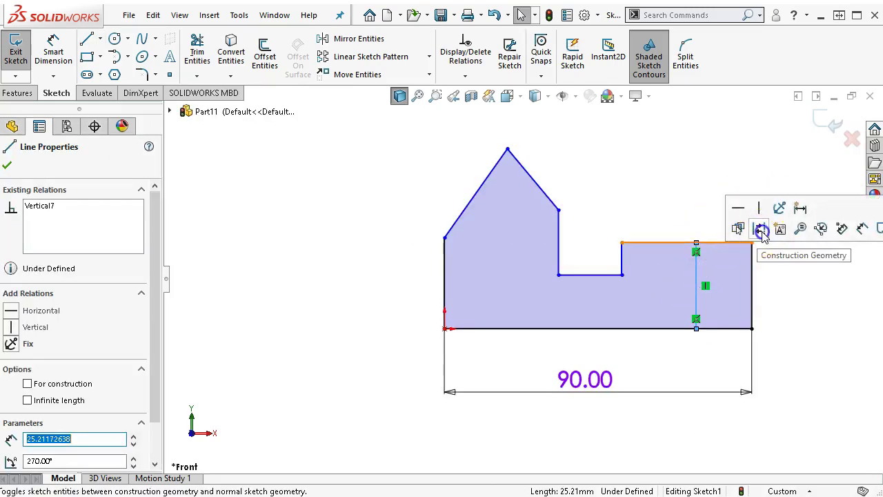
left_click(733, 228)
left_click(705, 185)
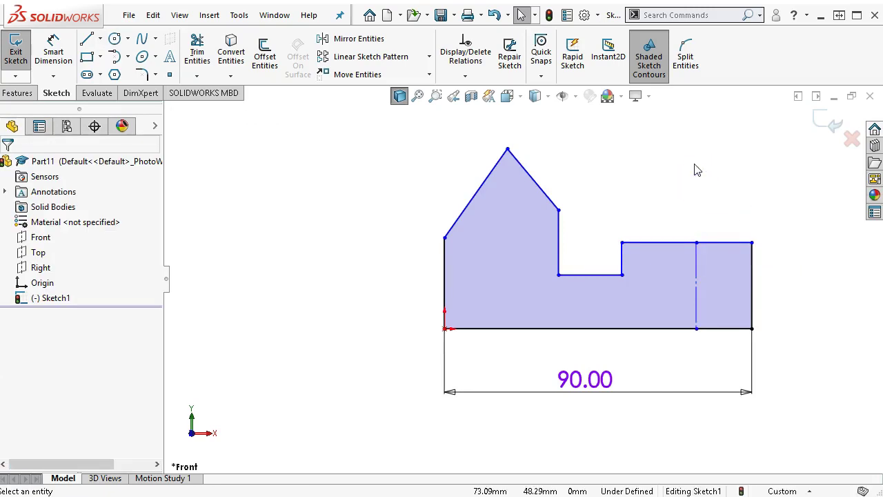
left_click(666, 149)
left_click(681, 170)
Dimension the gap from the step's left wall to the construction line as 10 mm
right_click(680, 174)
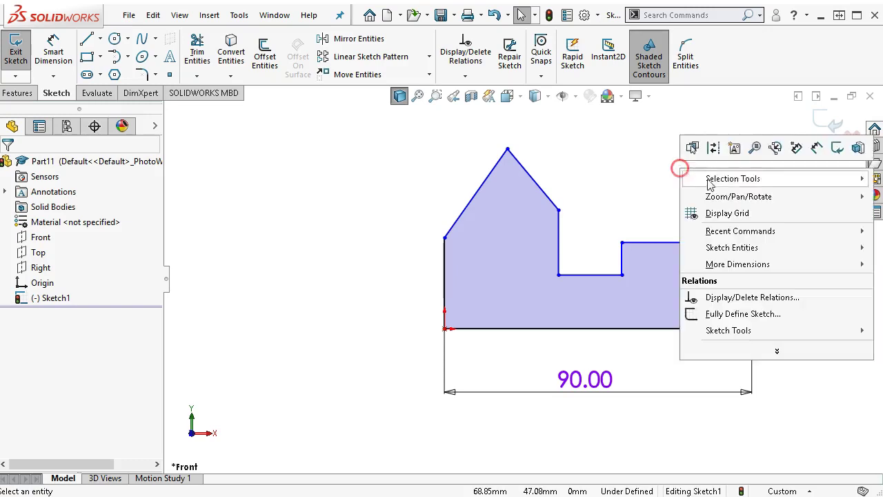
left_click(814, 146)
left_click(618, 262)
left_click(697, 273)
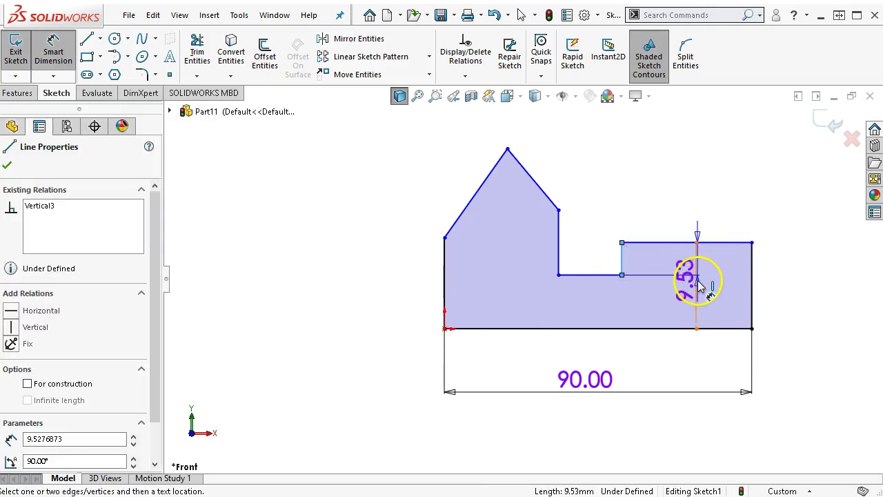
left_click(672, 216)
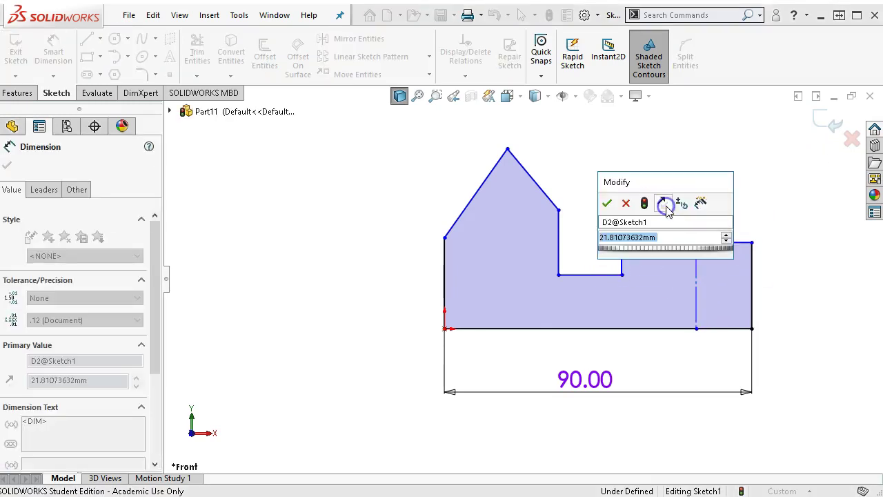
key("Return")
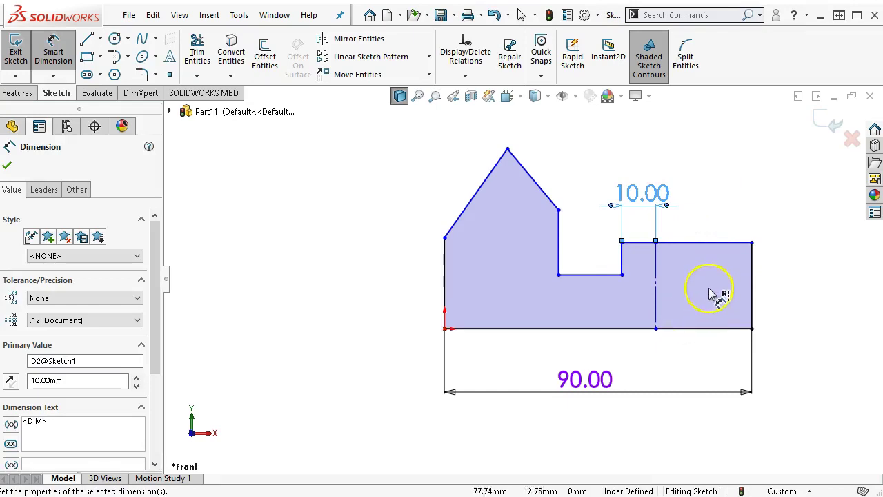
Discard an unwanted angle dimension on the step's top edge and leave Smart Dimension
left_click(687, 242)
left_click(688, 160)
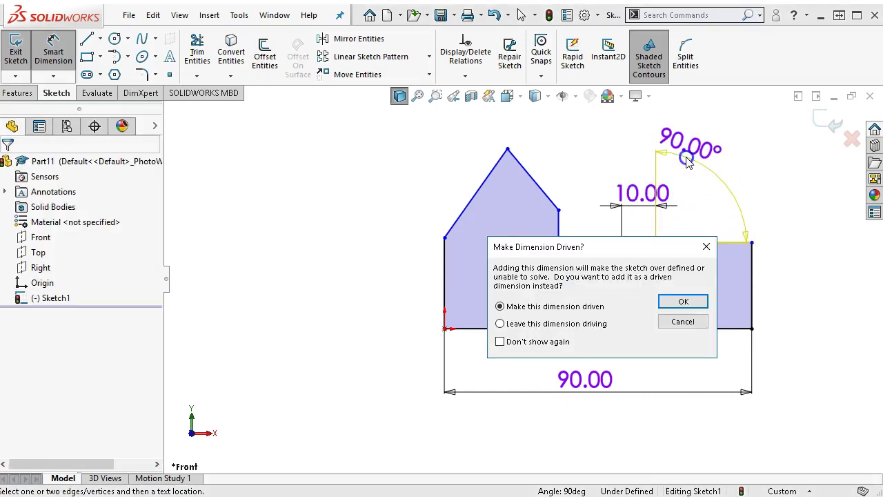
key("Escape")
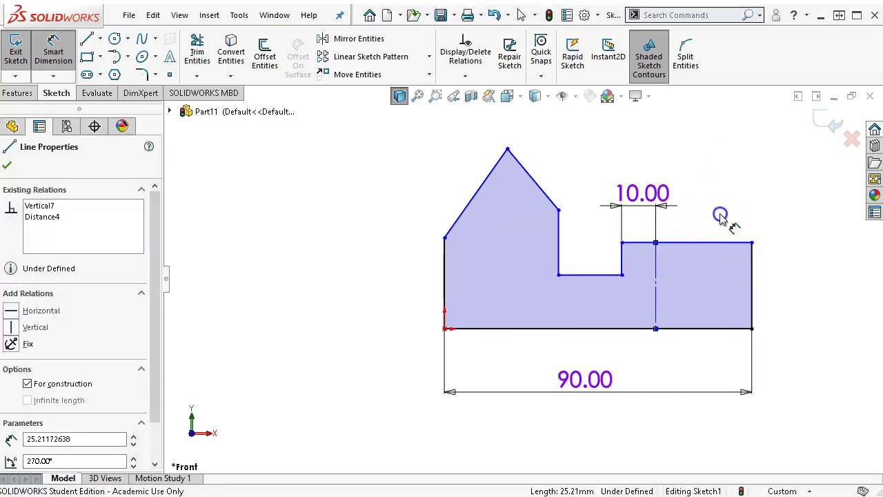
left_click(700, 197)
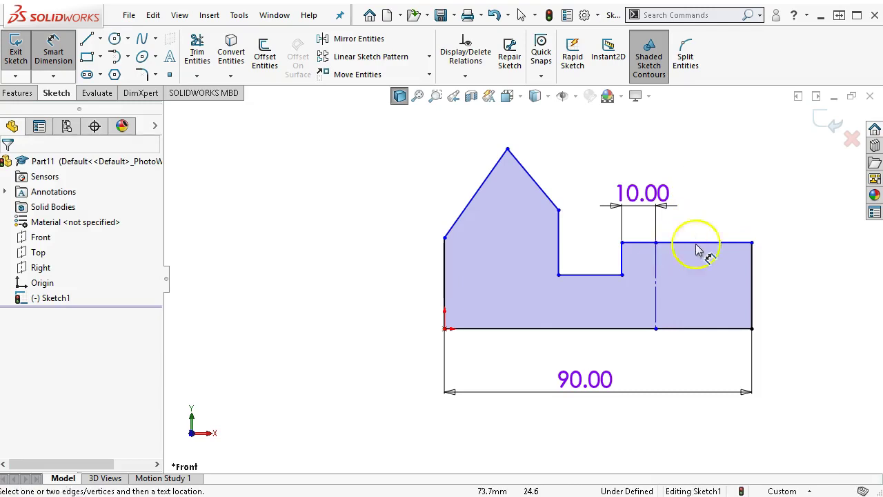
key("Escape")
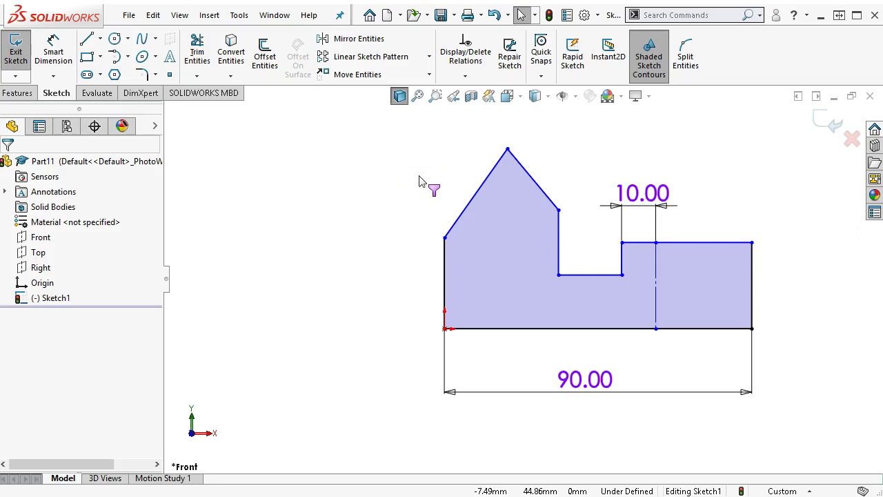
key("F5")
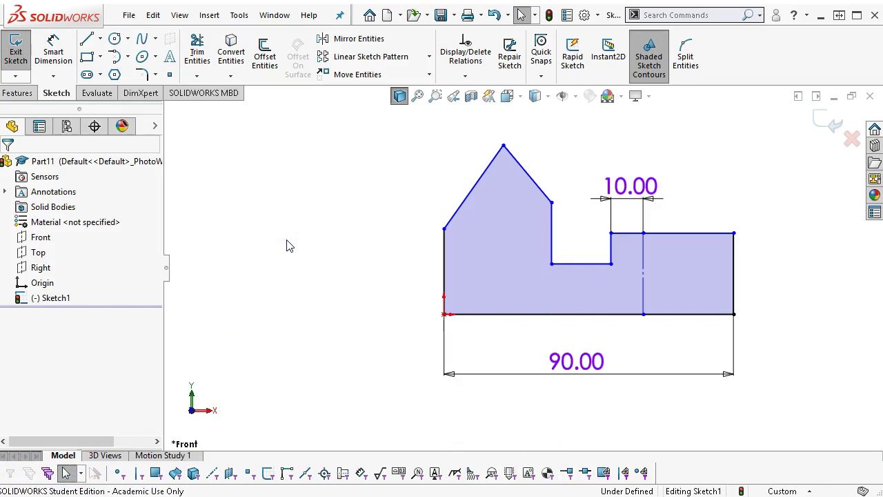
key("F5")
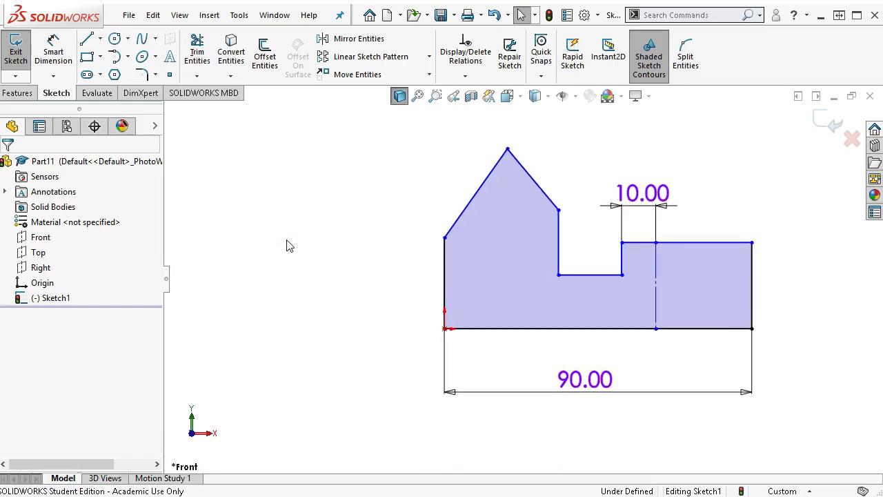
Dimension the right step width to 30 mm and the peak's offset from the left edge to 20 mm
right_click(370, 200)
left_click(506, 179)
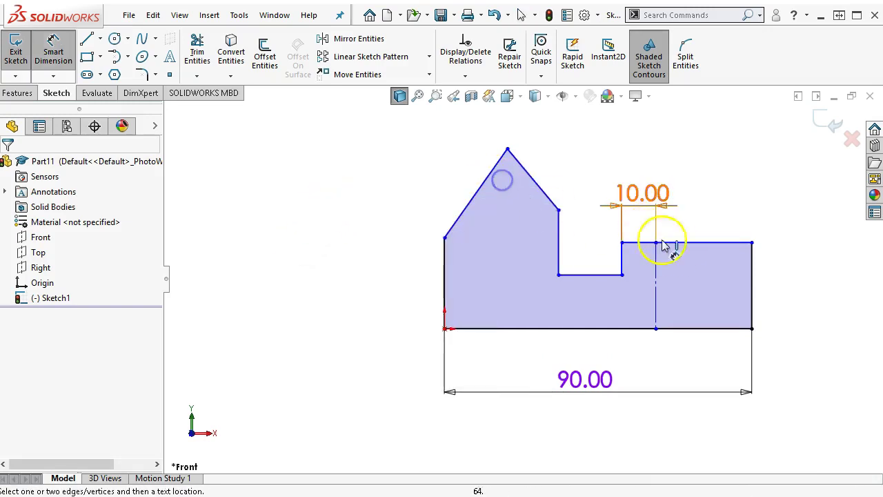
left_click(680, 249)
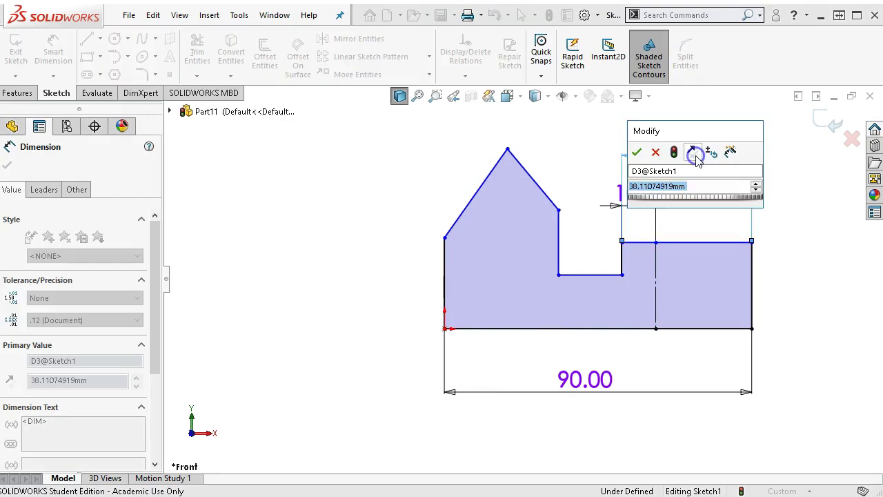
left_click(700, 158)
type("30")
key("Return")
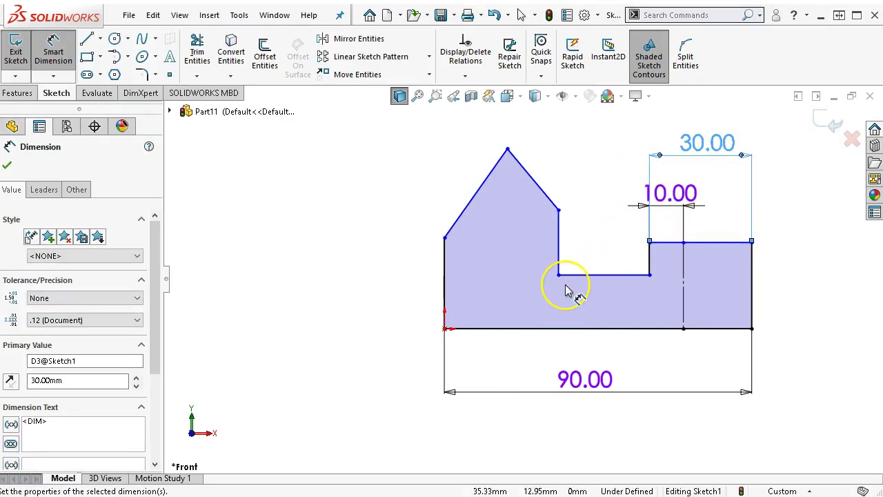
left_click(445, 264)
left_click(508, 149)
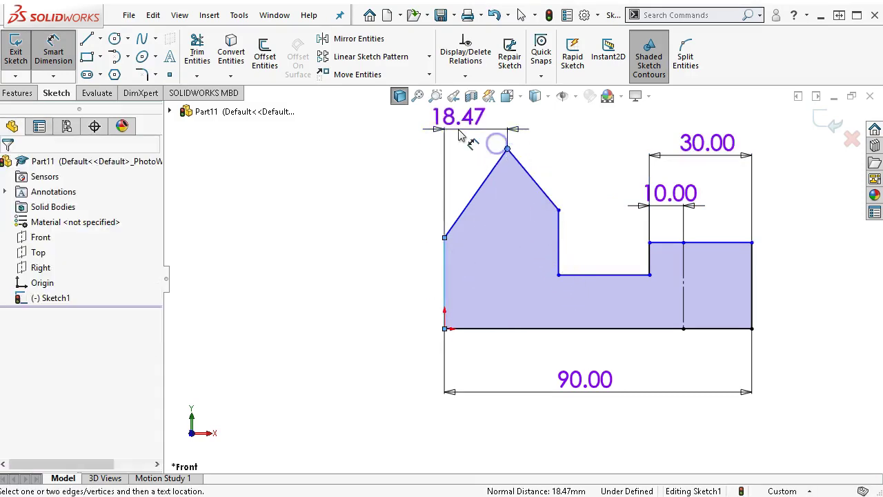
left_click(459, 122)
type("20")
key("Return")
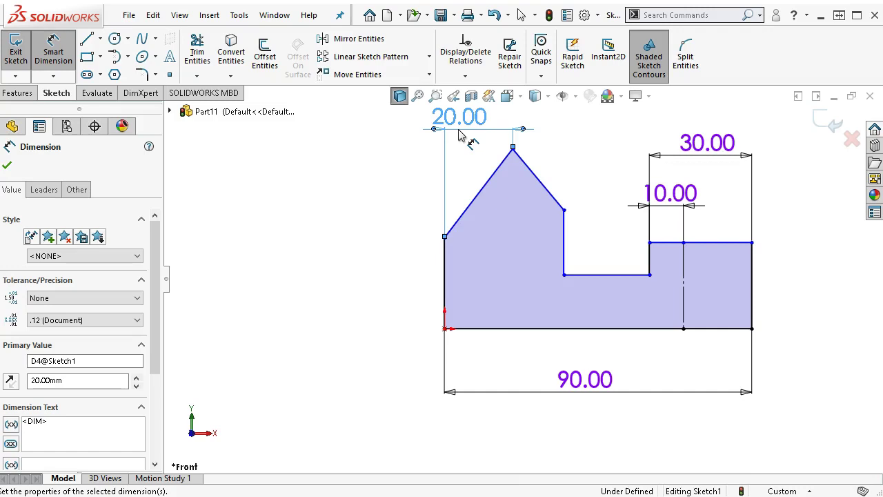
Dimension the notch width to 25 mm and the right edge height to 25 mm
left_click(610, 276)
left_click(607, 161)
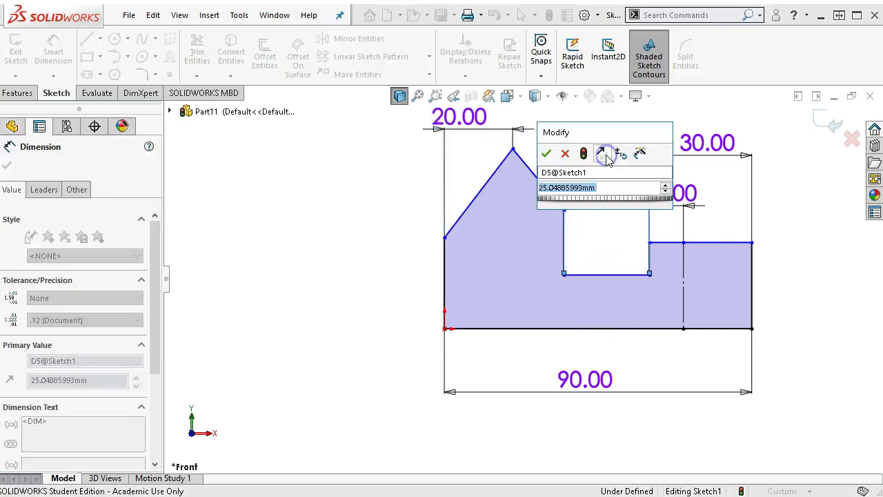
type("25")
key("Return")
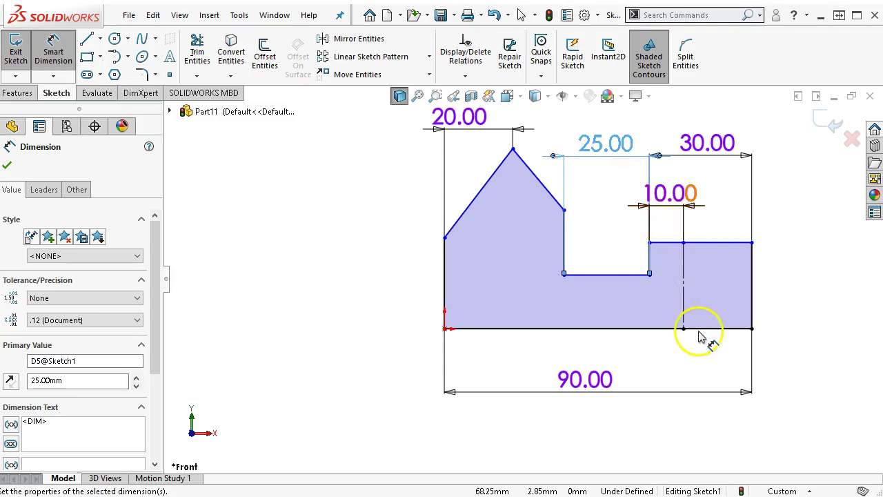
left_click(753, 296)
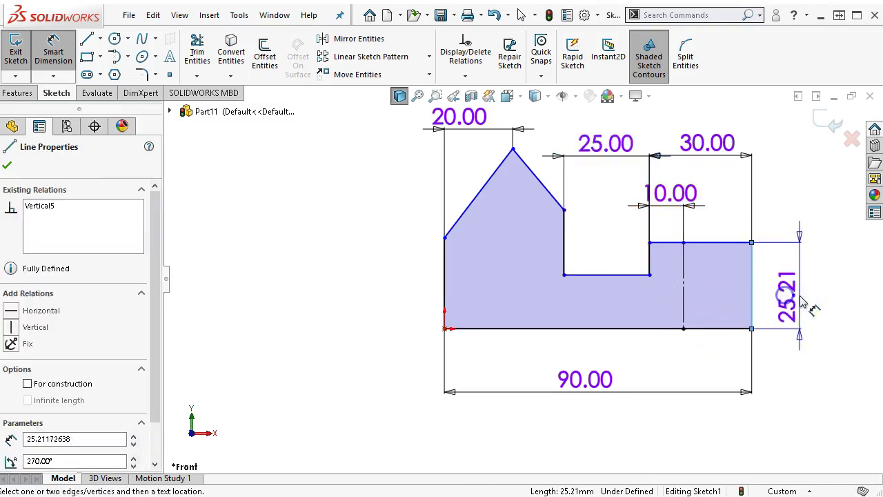
left_click(799, 297)
type("25")
key("Return")
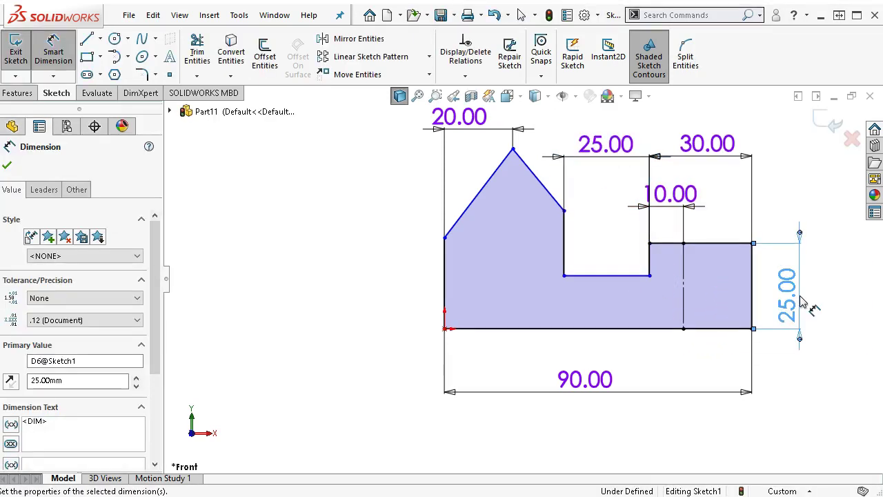
Set the notch floor 12 mm above the bottom edge and the left edge height to 35 mm
left_click(613, 276)
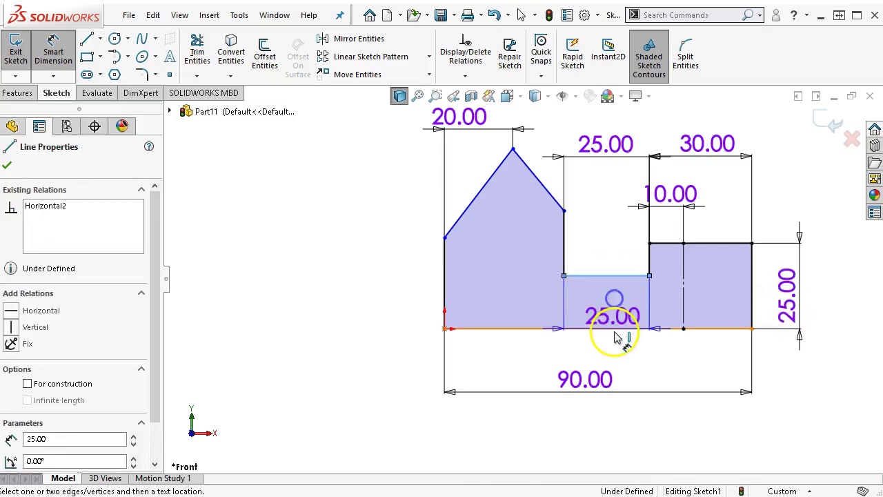
left_click(661, 330)
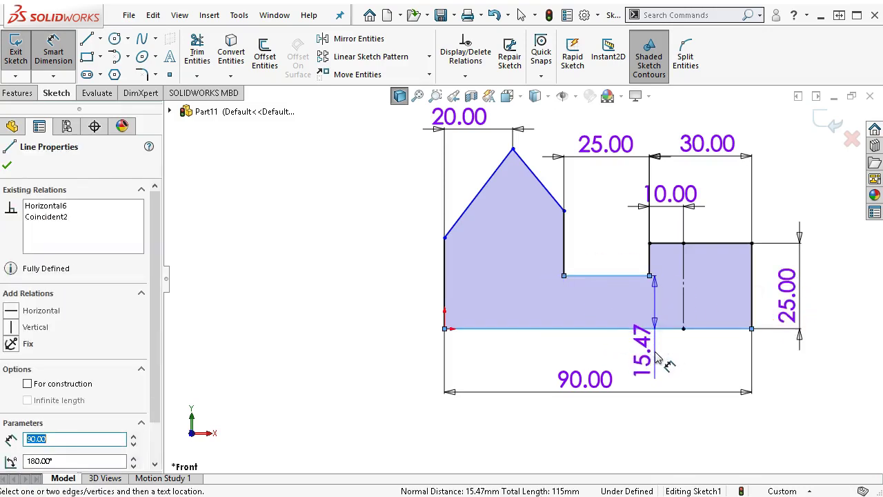
left_click(656, 354)
type("12")
key("Return")
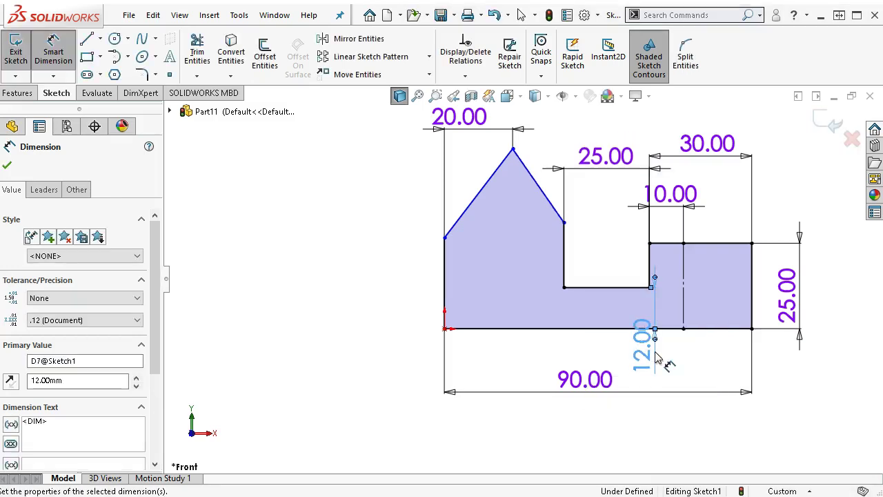
left_click(481, 287)
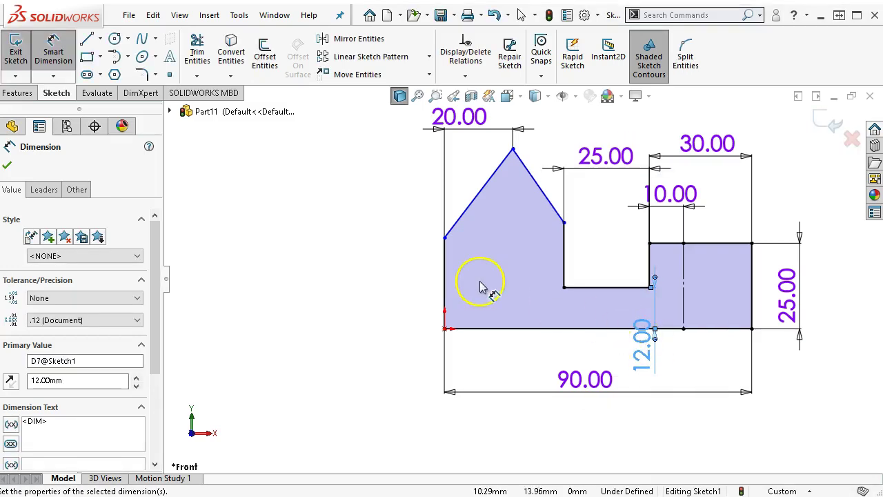
left_click(445, 277)
left_click(398, 289)
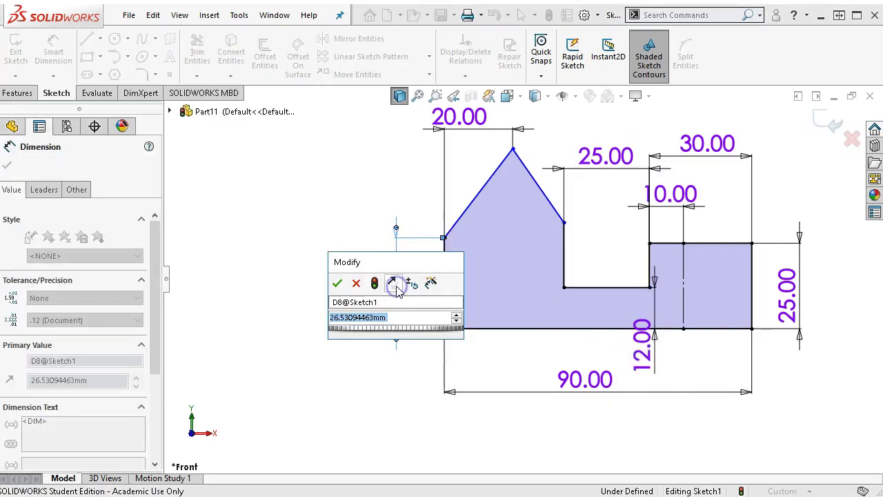
type("35")
key("Return")
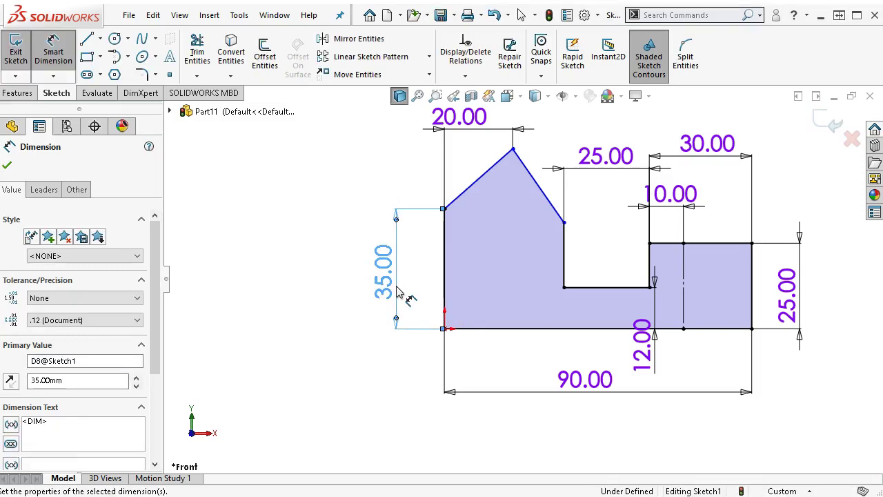
Dimension the peak height to 60 mm above the bottom edge, then zoom out to view everything
left_click(406, 205)
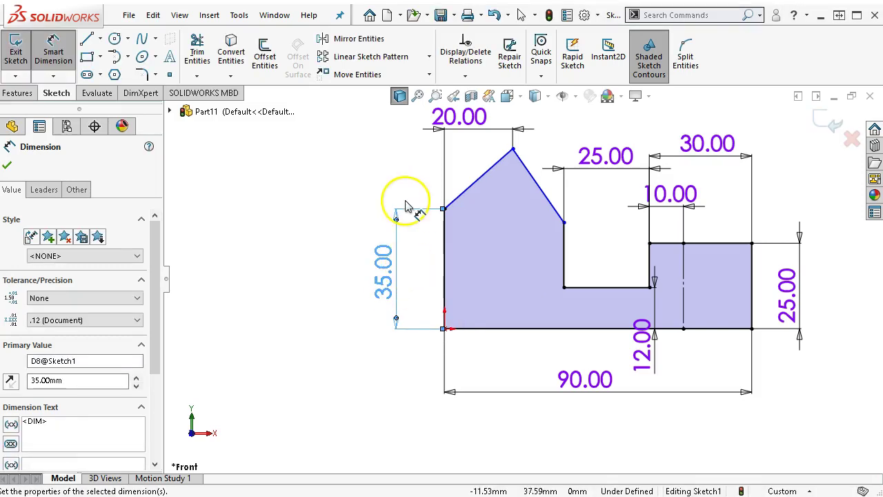
left_click(512, 150)
left_click(504, 330)
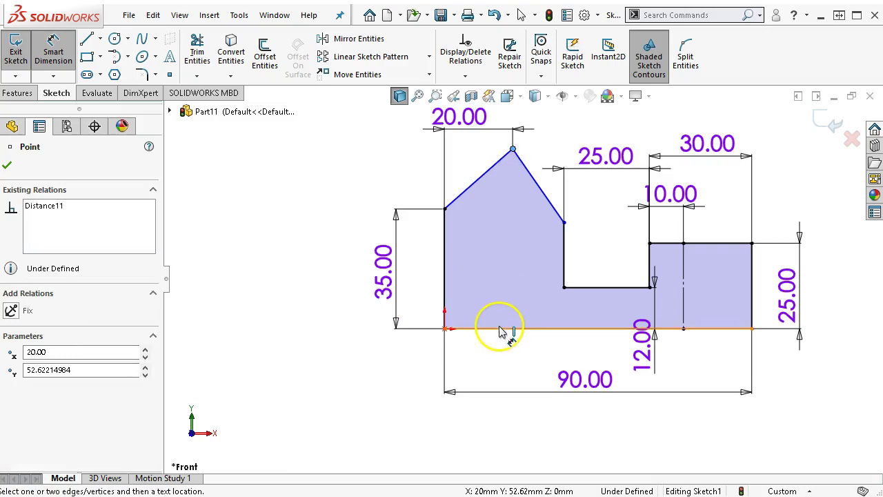
left_click(326, 253)
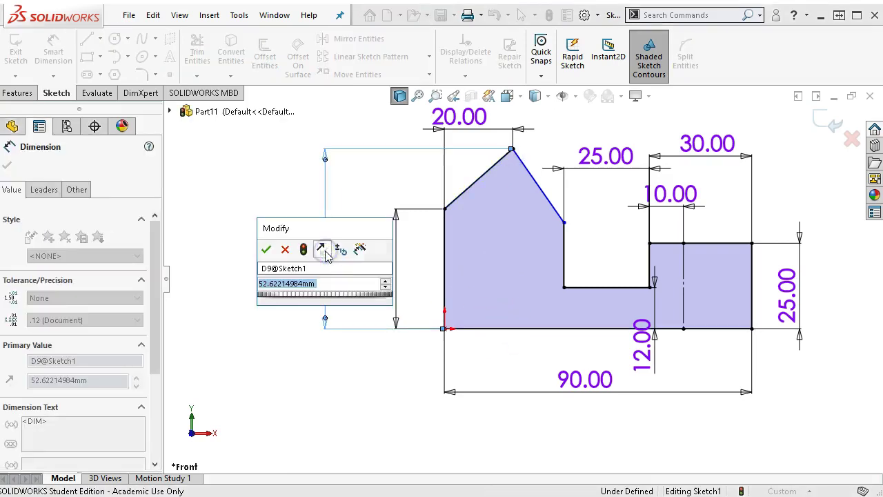
type("90")
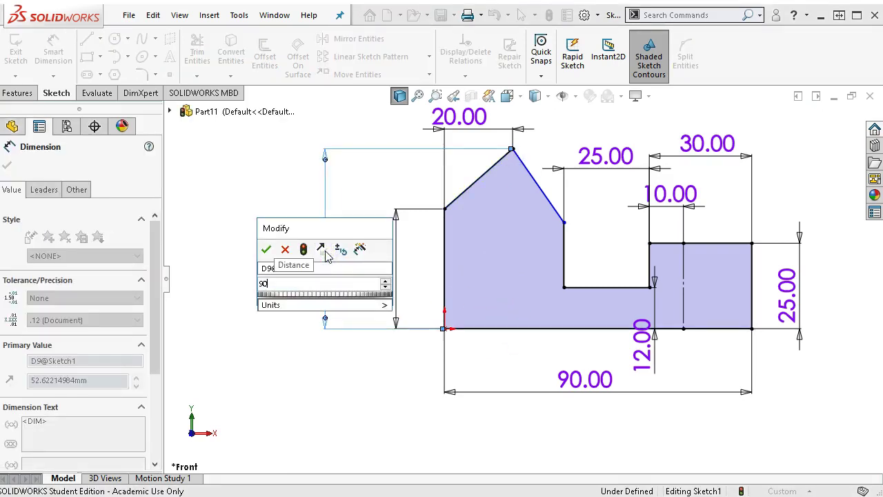
key("BackSpace")
key("BackSpace")
type("60")
key("Return")
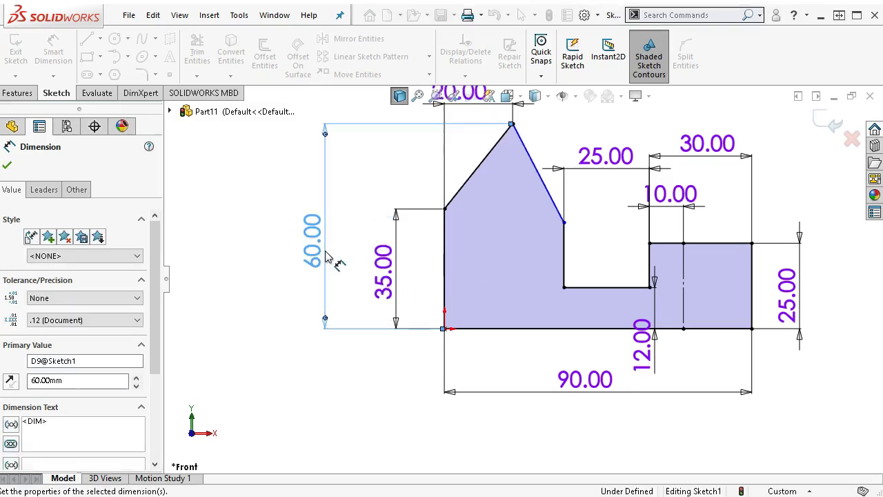
left_click(664, 269)
key("z")
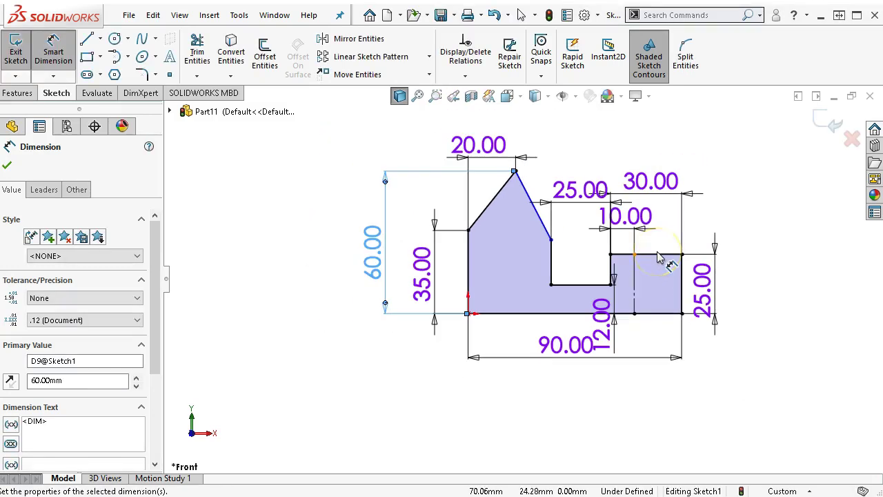
key("z")
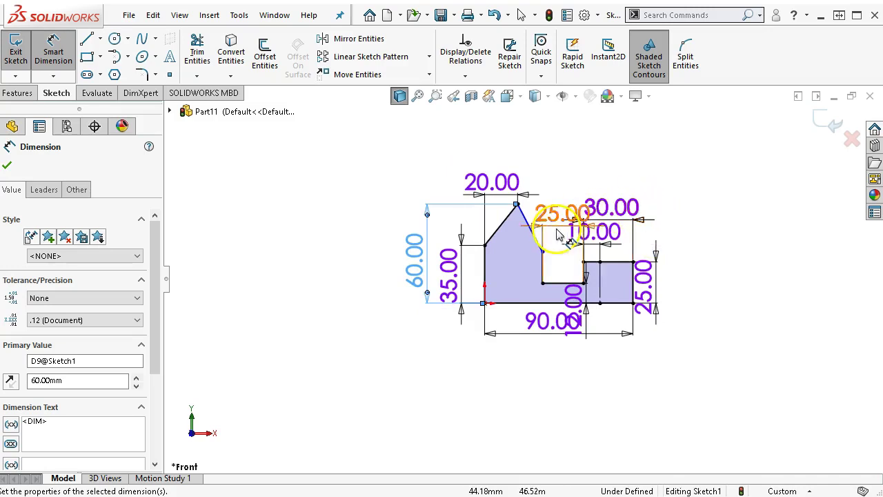
scroll(559, 235, "down", 2)
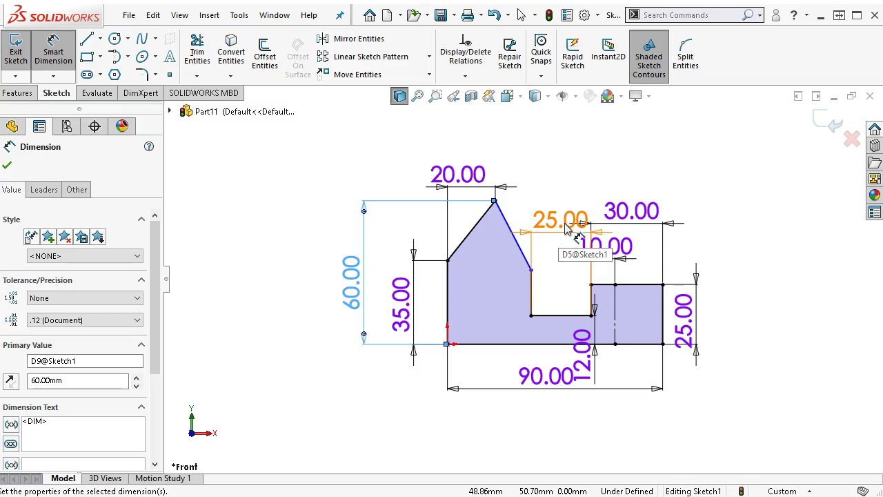
Drag the slanted roof line's lower end point to bring it near the left shoulder height
right_click(619, 152)
left_click(651, 193)
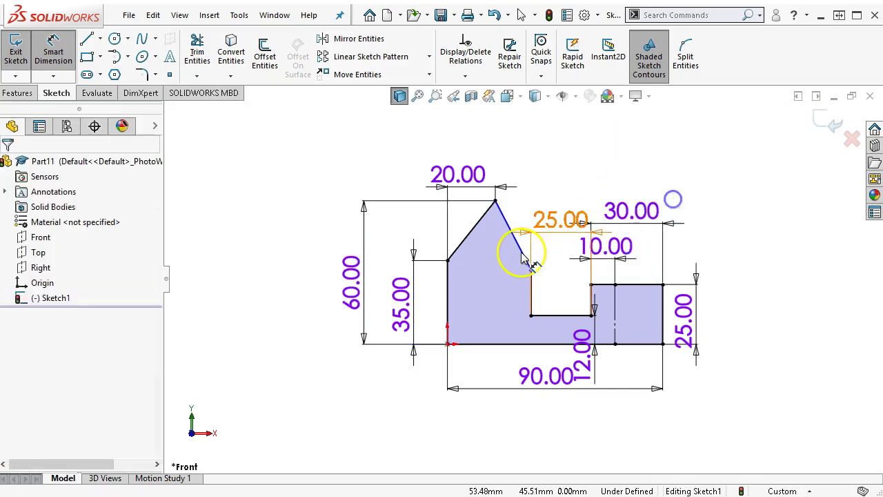
scroll(520, 248, "down", 2)
left_click(535, 279)
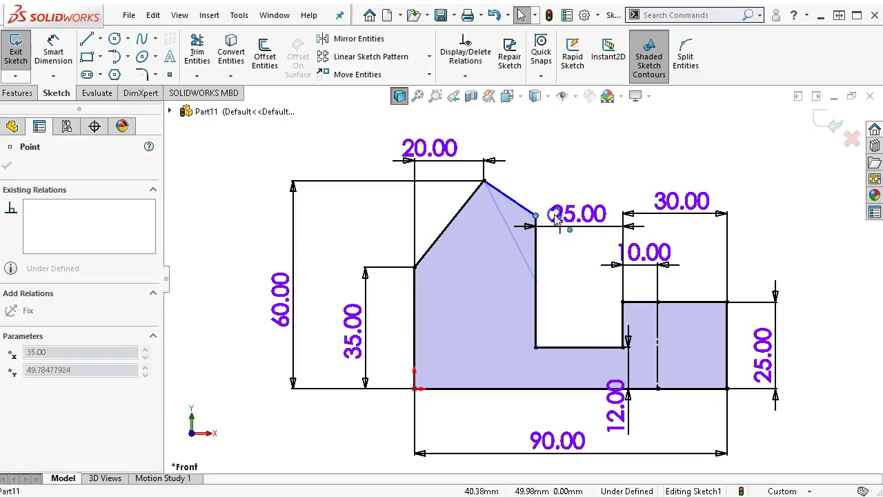
mouse_move(552, 278)
left_mouse_down()
mouse_move(552, 310)
mouse_move(559, 273)
left_mouse_up()
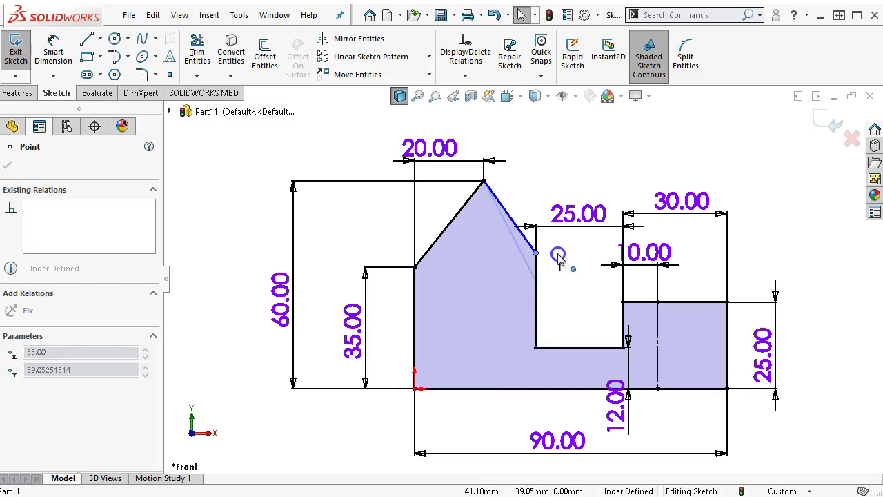
mouse_move(560, 257)
left_mouse_down()
mouse_move(563, 290)
mouse_move(555, 266)
left_mouse_up()
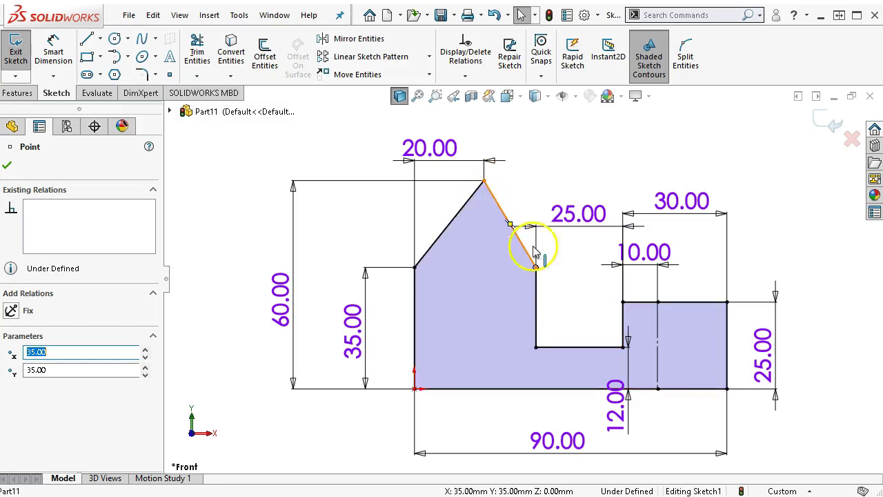
left_click_drag(536, 269, 538, 235)
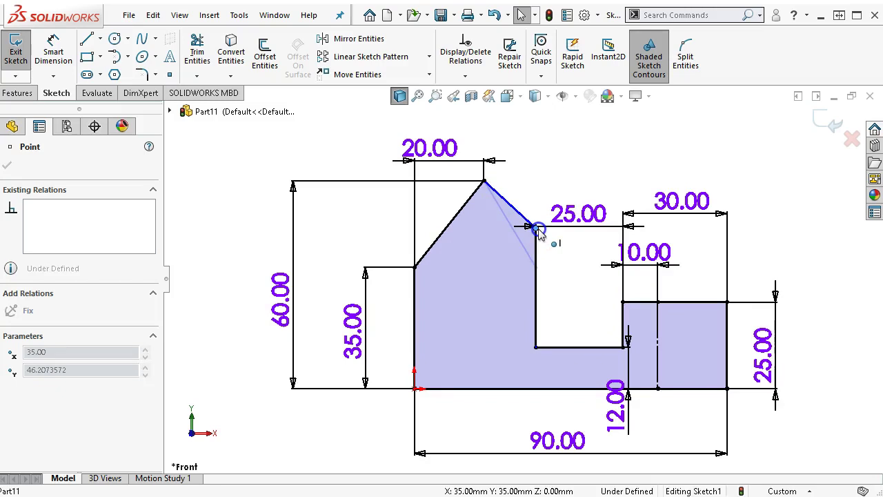
left_click_drag(538, 235, 536, 270)
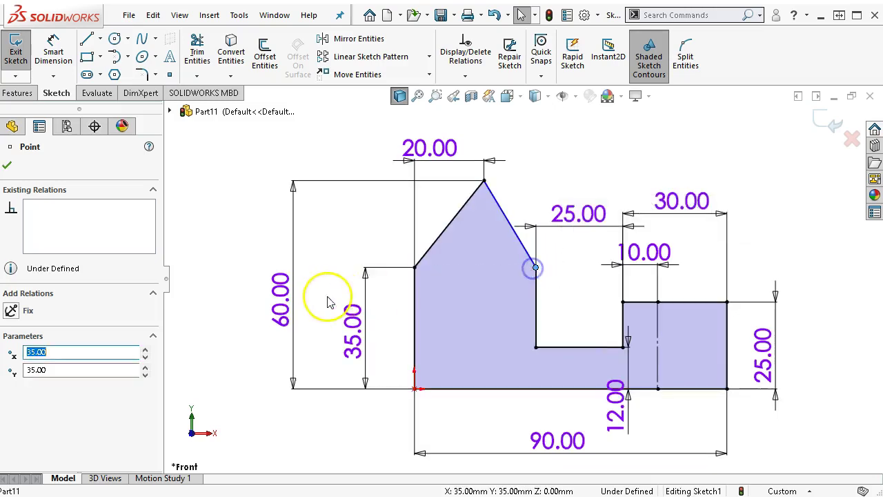
Add a Horizontal relation between the left shoulder corner and the slanted line's lower end
left_click(416, 269)
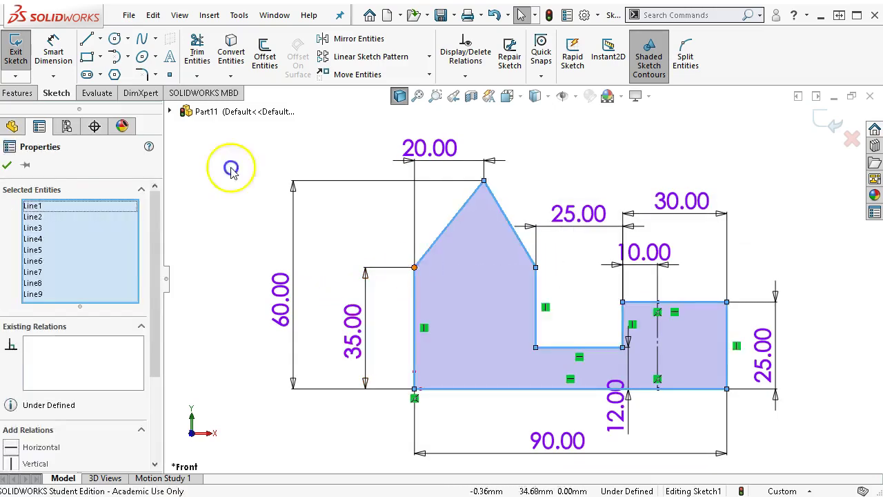
left_click(538, 268, "ctrl")
left_click(584, 222)
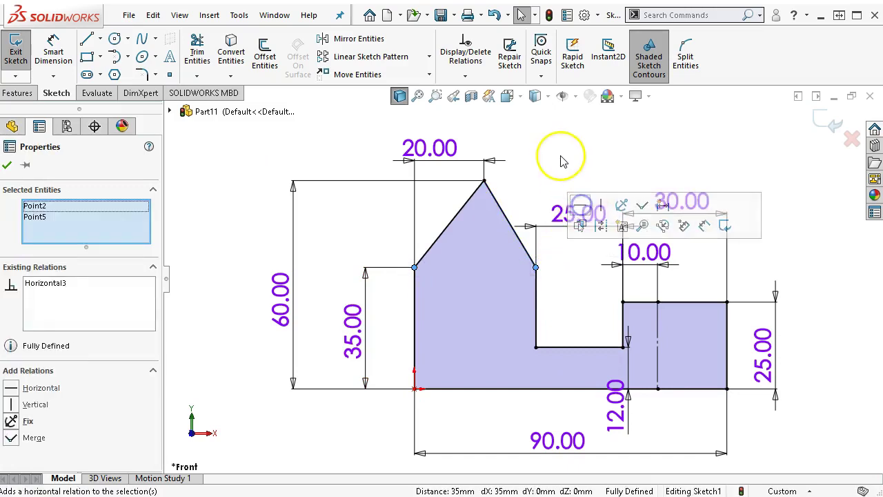
left_click(561, 157)
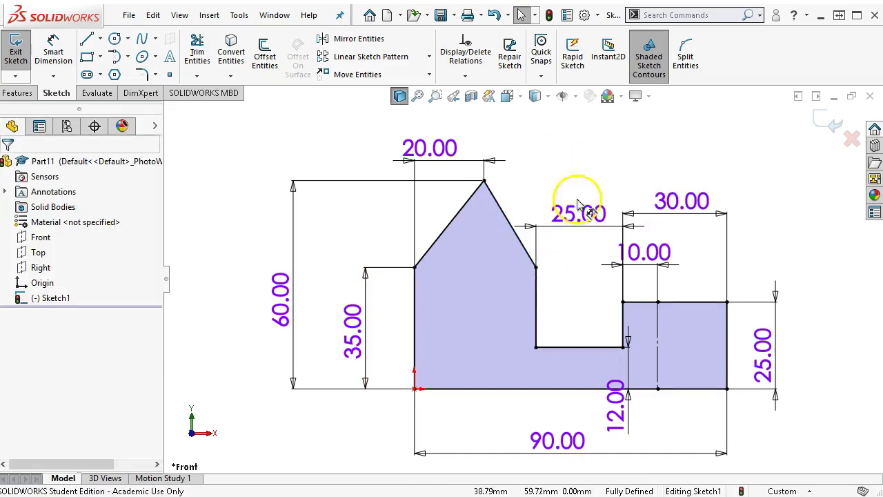
Draw a circle below the peak and dimension its diameter to 14 mm
left_click(115, 39)
left_click(484, 294)
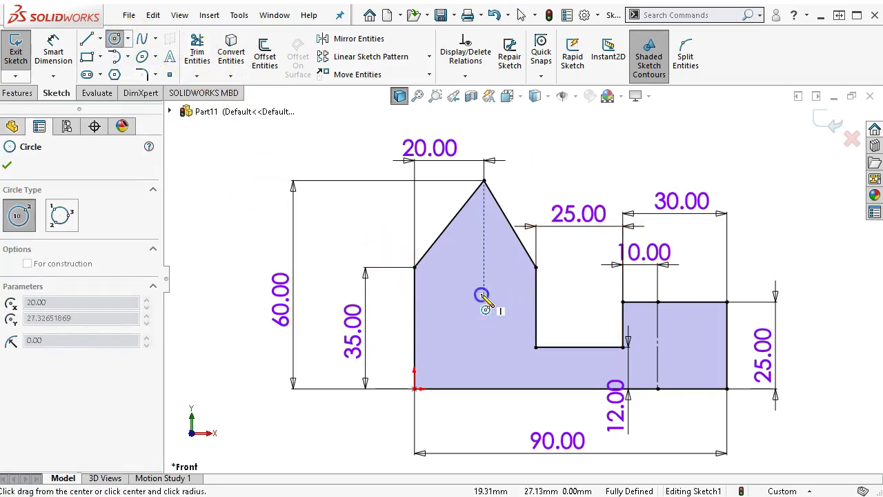
left_click(513, 315)
right_click(569, 148)
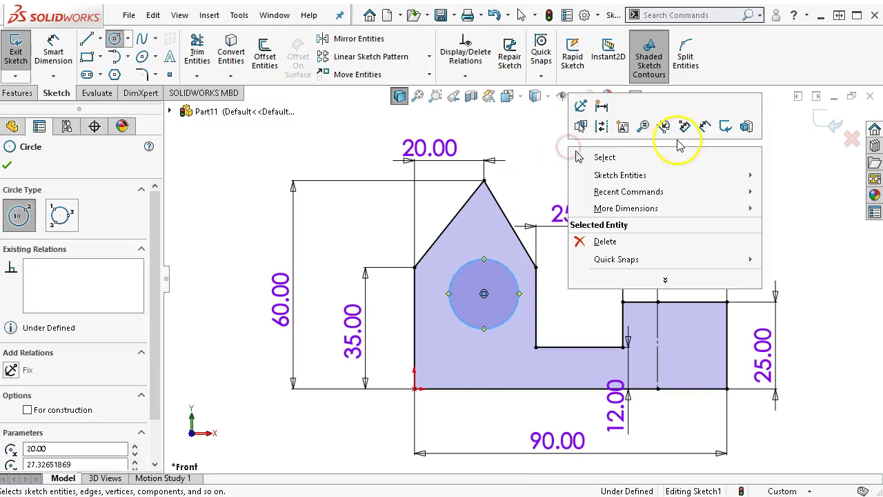
left_click(701, 126)
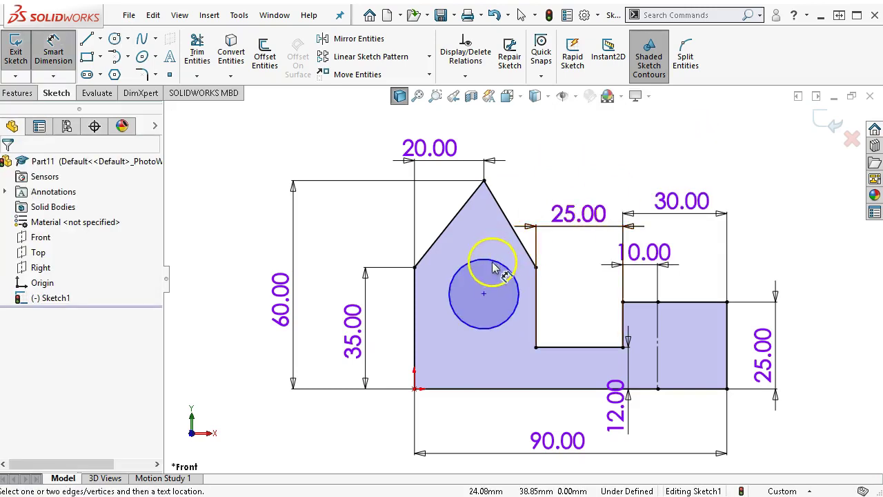
left_click(494, 263)
left_click(616, 157)
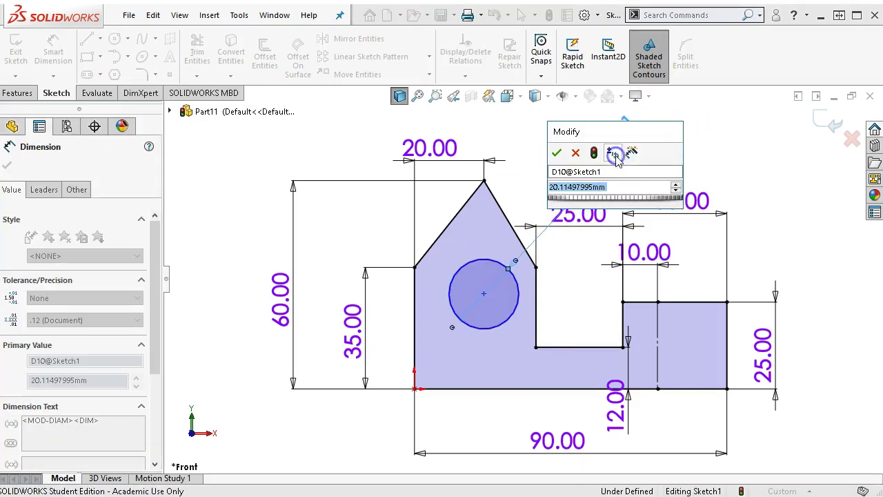
type("14")
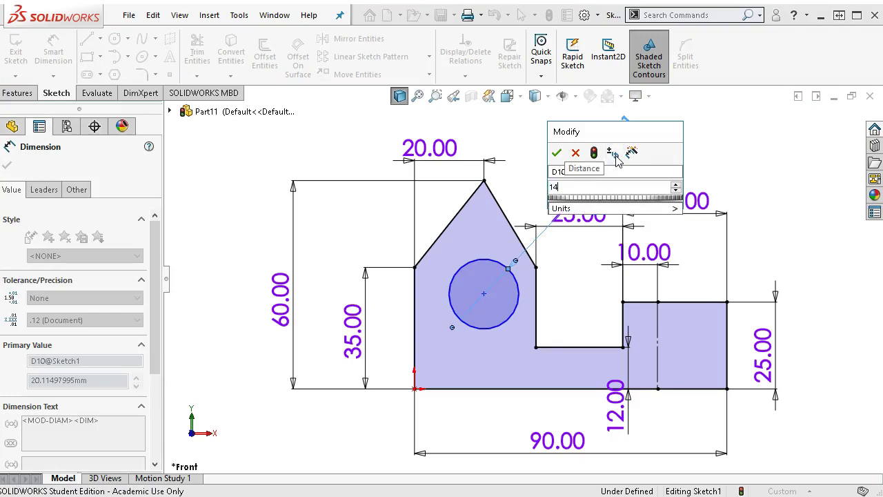
key("Return")
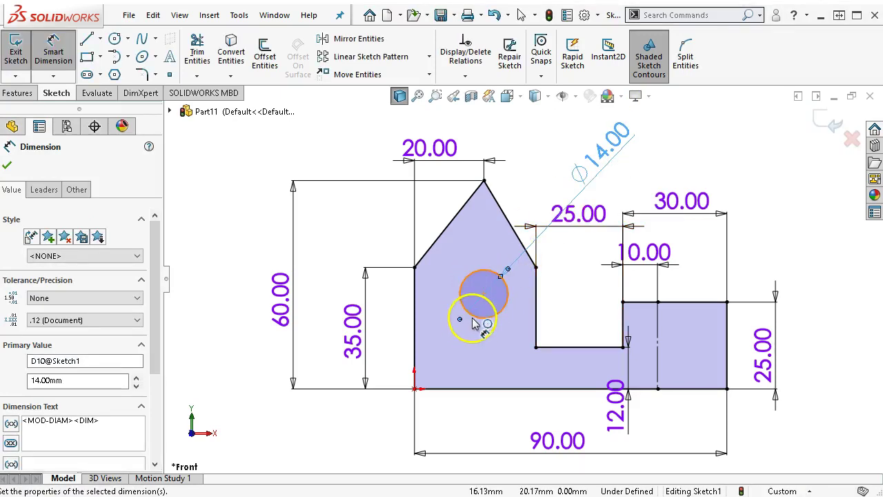
Place the circle's centre 20 mm above the bottom edge
left_click(492, 303)
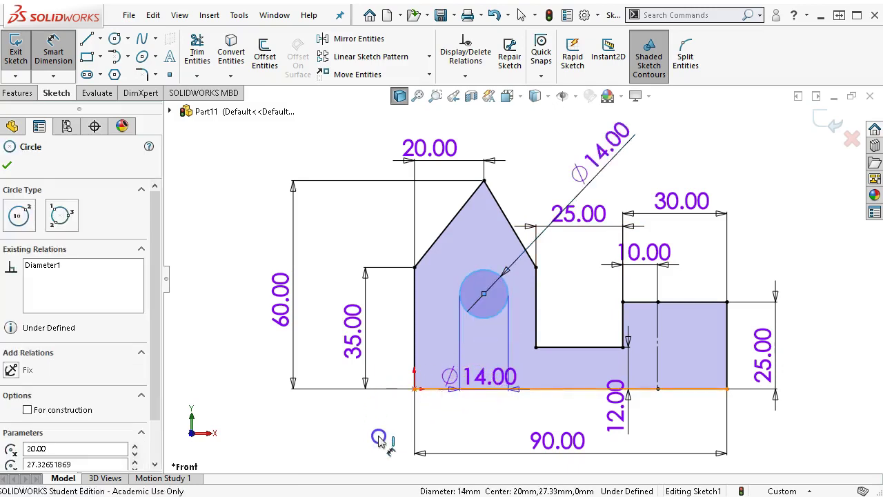
left_click(478, 390)
left_click(386, 435)
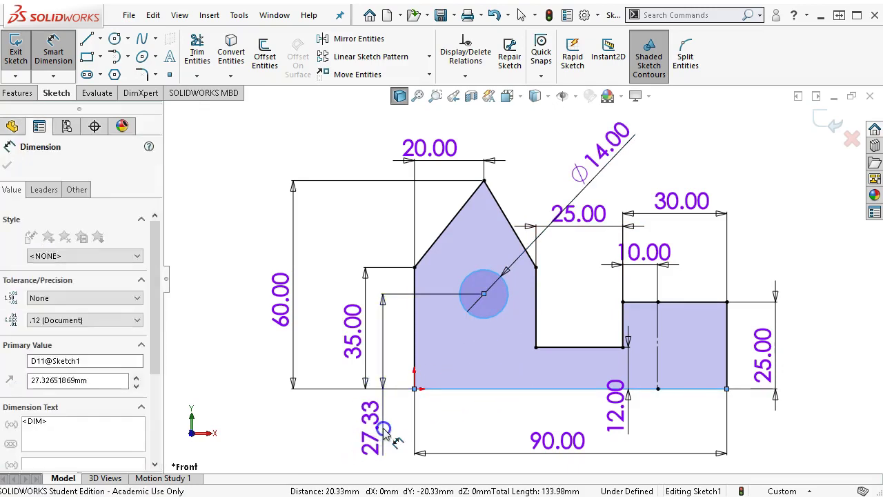
type("20")
key("Return")
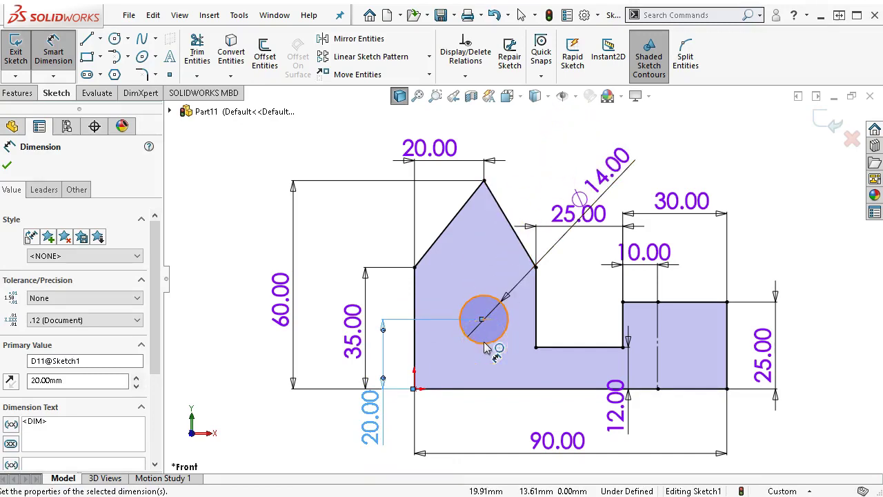
Add a Vertical relation aligning the circle centre directly below the peak vertex
right_click(524, 147)
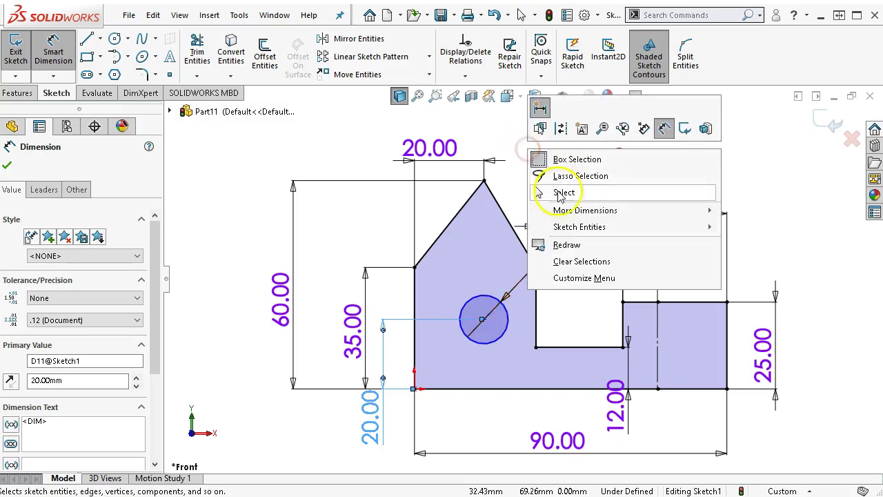
left_click(558, 193)
left_click(487, 323)
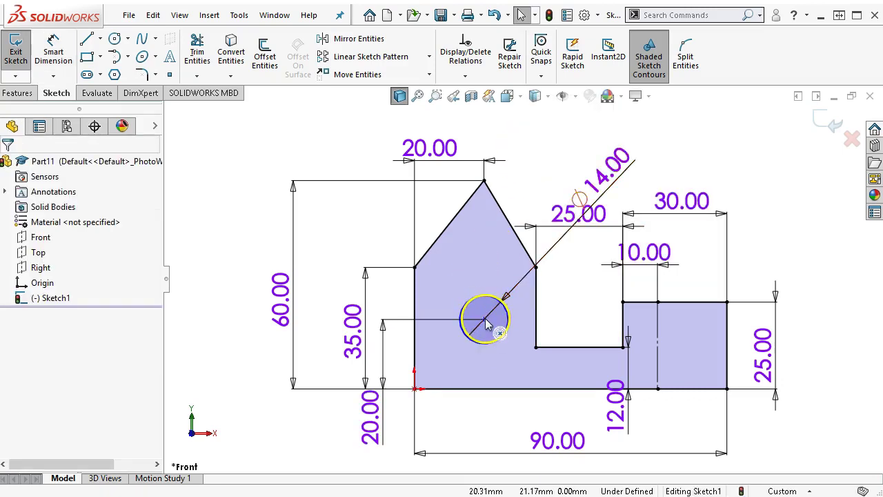
left_click(485, 321)
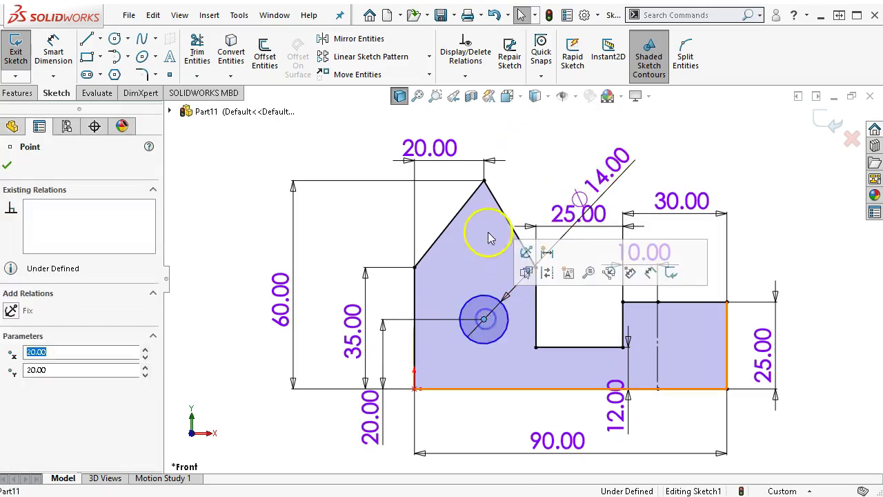
left_click(484, 182, "ctrl")
left_click(545, 121)
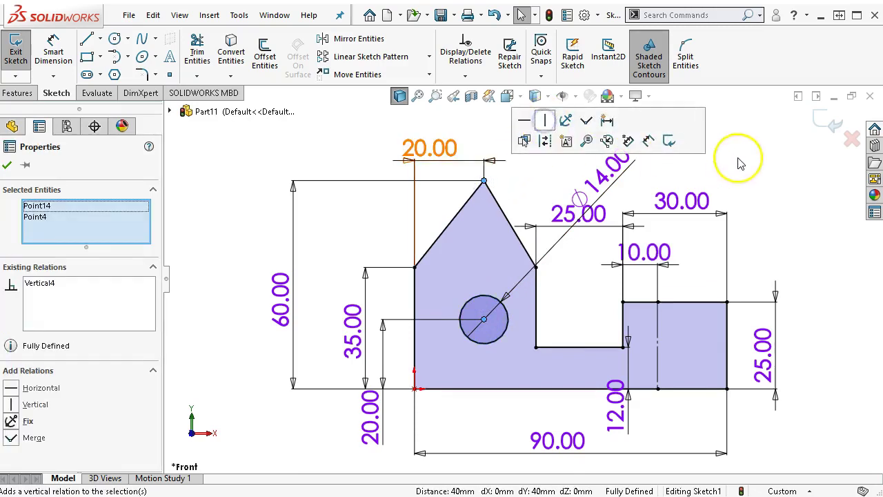
left_click(779, 158)
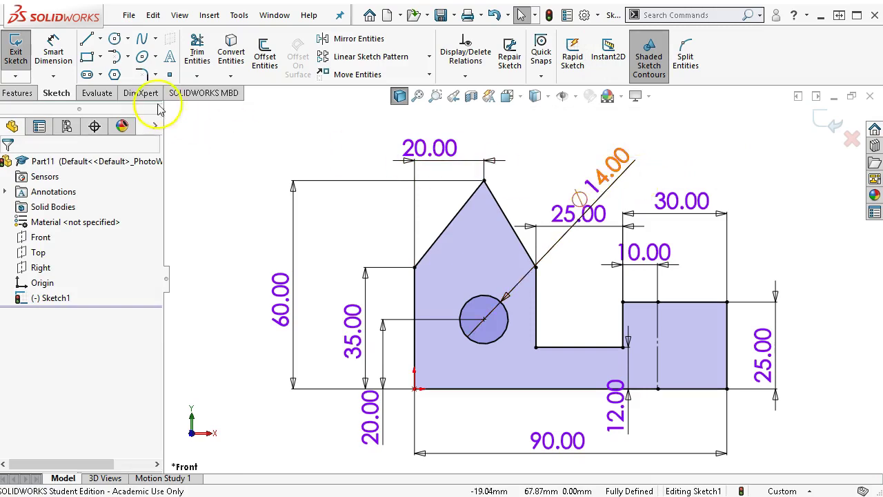
Extrude the sketch as a Blind Boss-Extrude 55 mm deep
left_click(30, 95)
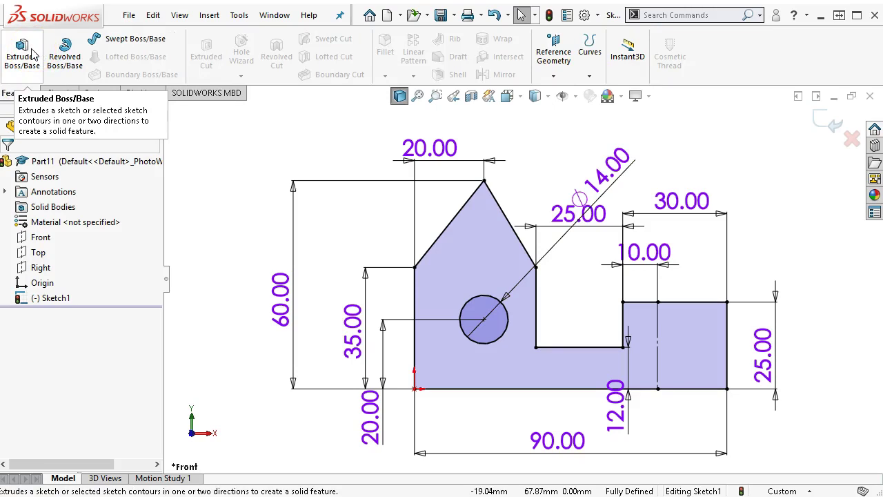
left_click(31, 55)
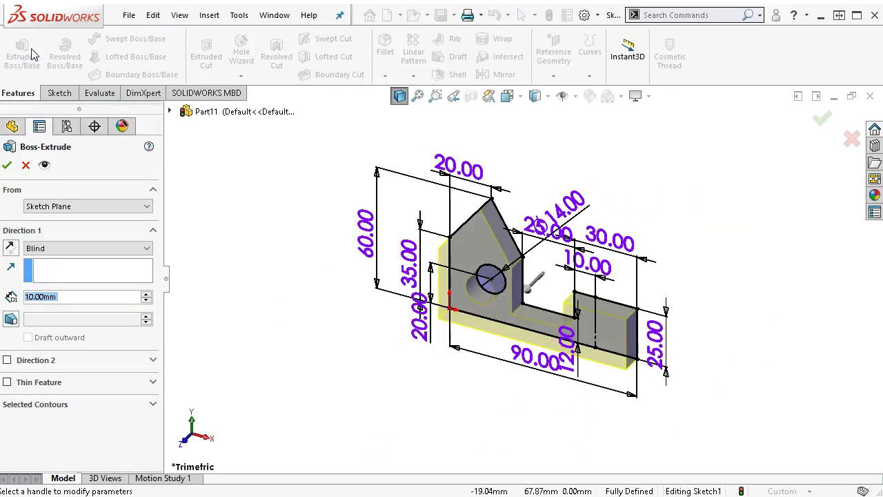
type("55")
key("Return")
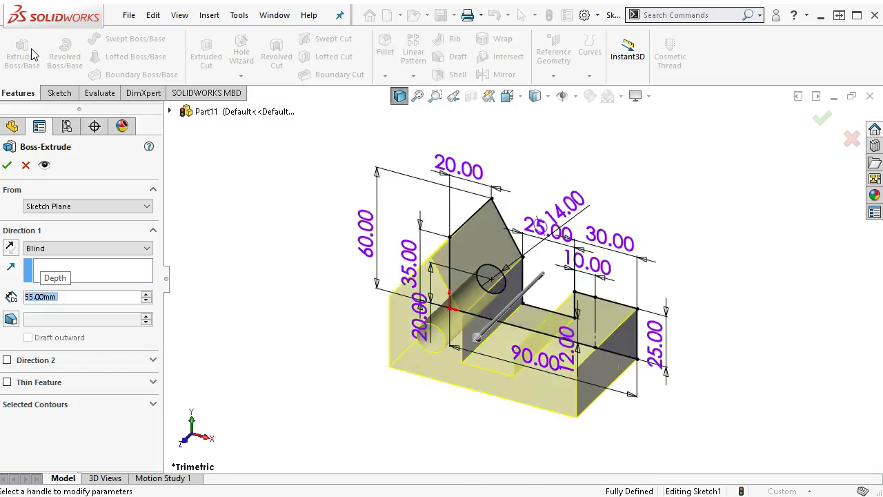
left_click(8, 166)
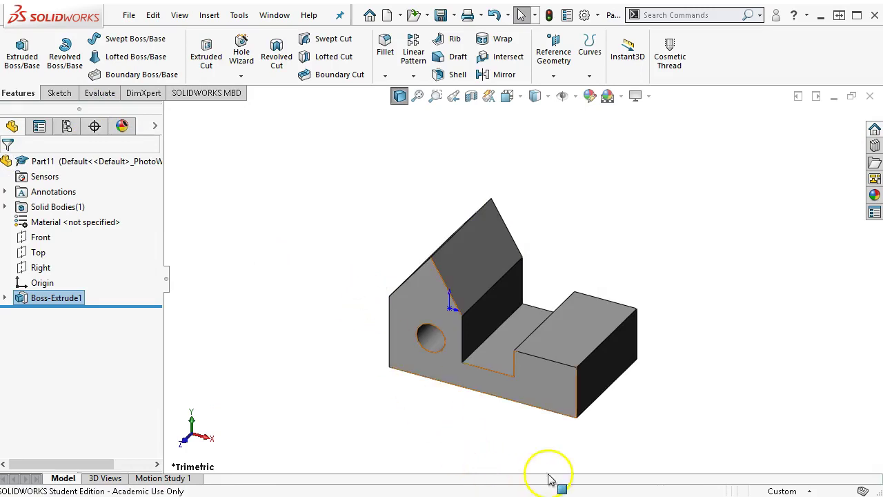
Start Sketch2 on the block's right end face and draw a slanted line to its upper edge
left_click(606, 381)
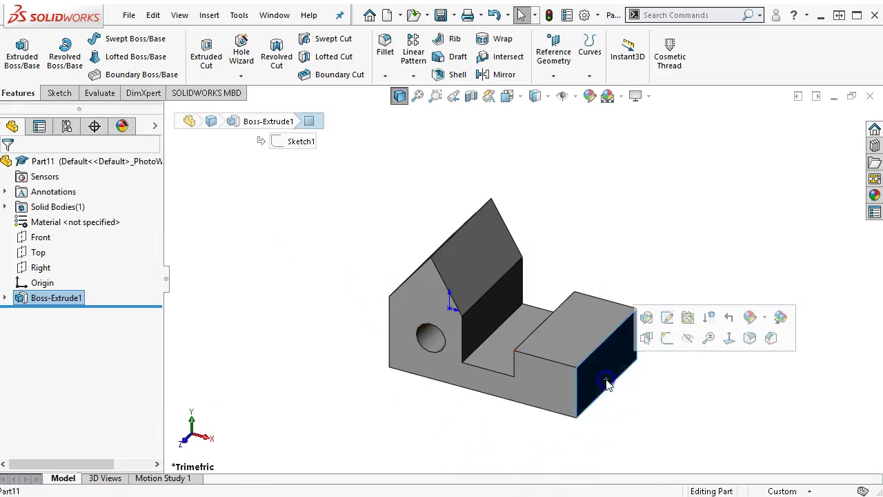
left_click(666, 339)
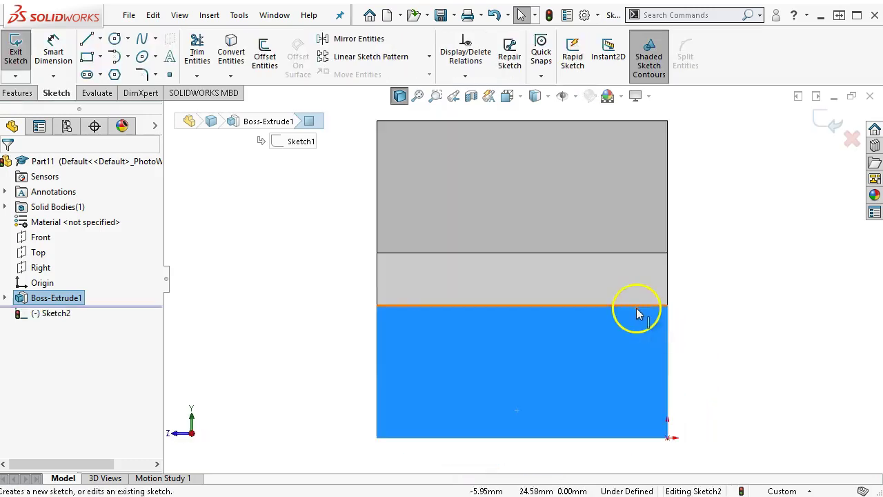
left_click(87, 40)
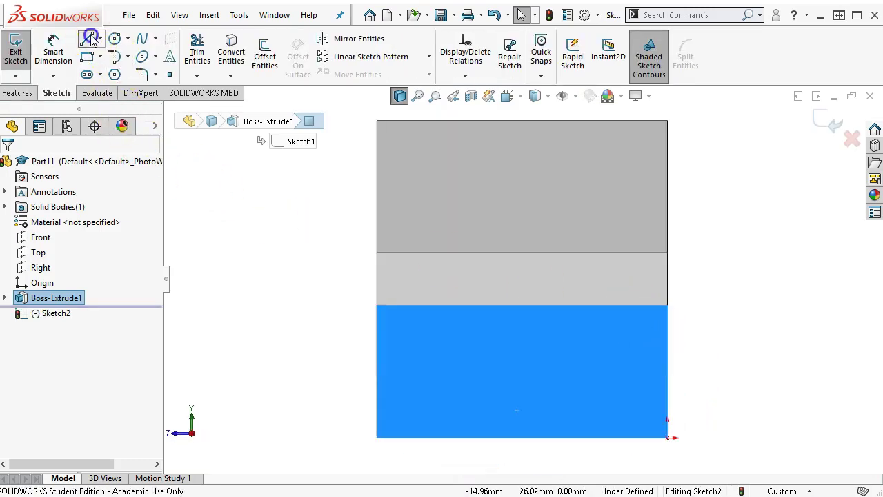
left_click(377, 408)
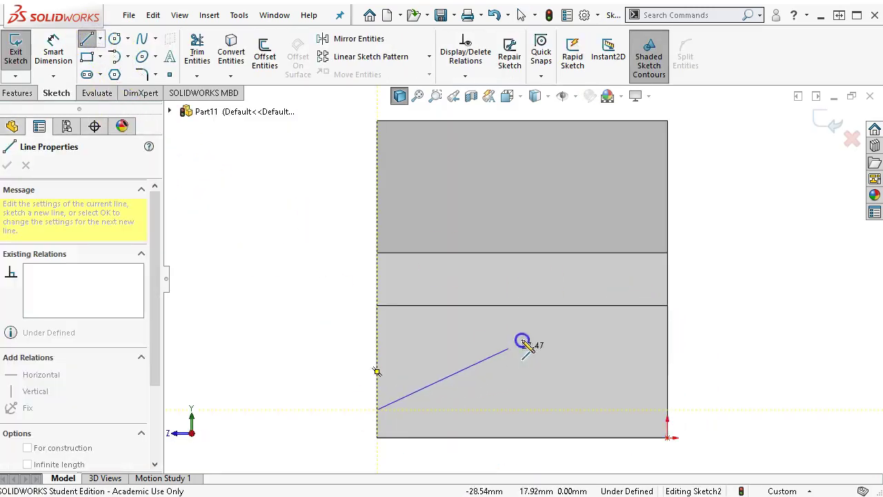
left_click(598, 306)
Dimension the line's upper end 15 mm from the face's right edge
right_click(730, 257)
left_click(868, 235)
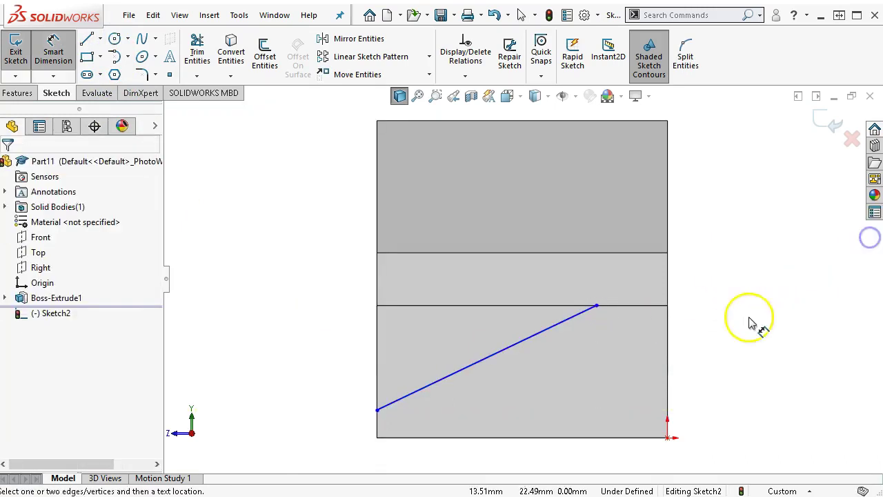
left_click(669, 349)
left_click(597, 306)
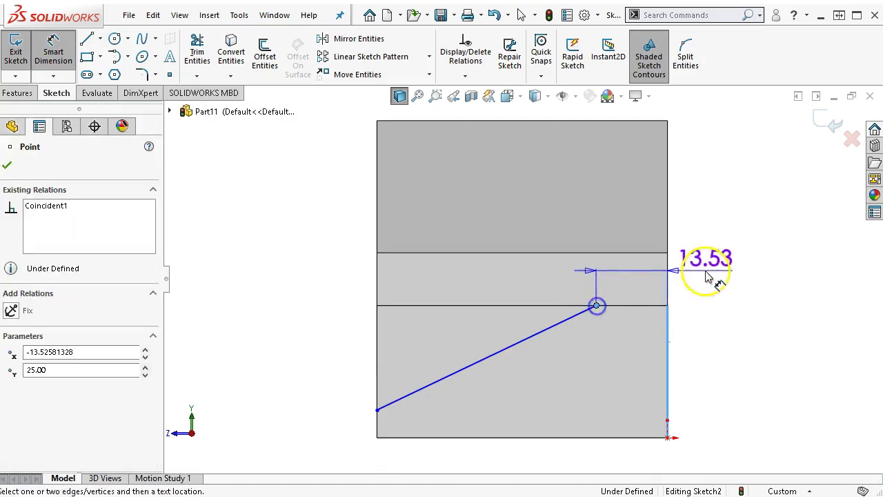
left_click(708, 274)
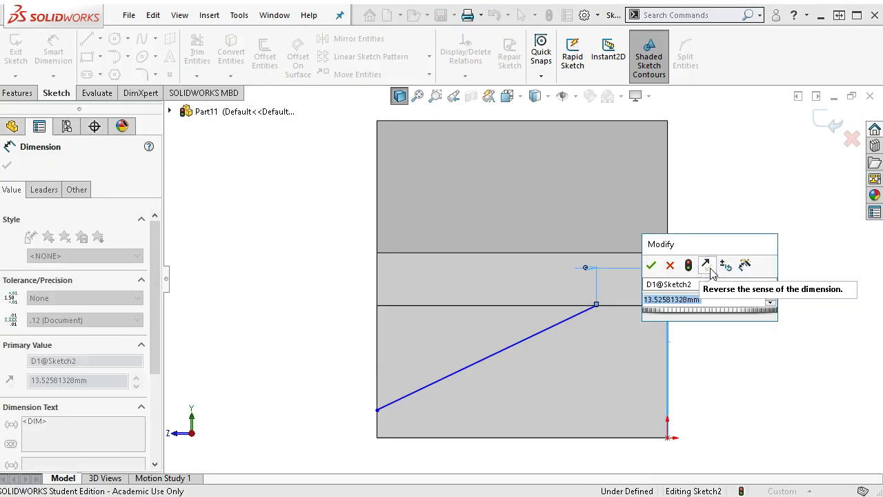
type("15")
key("Return")
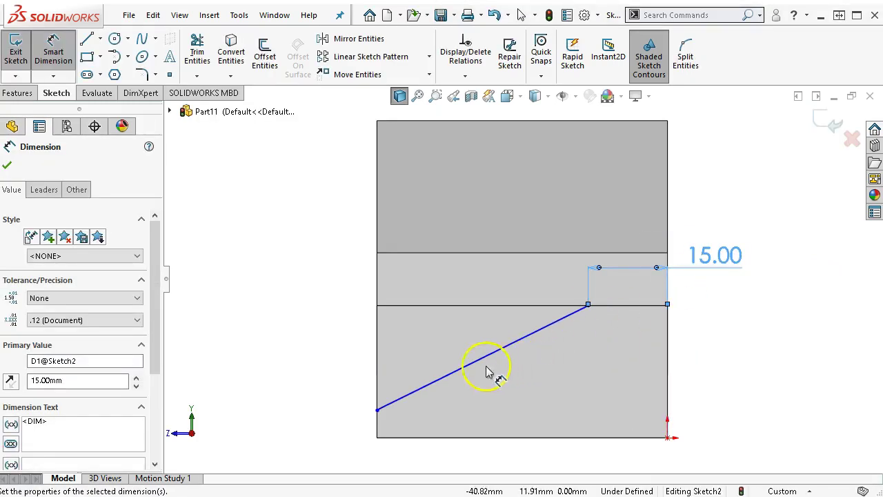
Dimension the line's lower endpoint 5 mm above the bottom edge, then return to isometric view
left_click(393, 437)
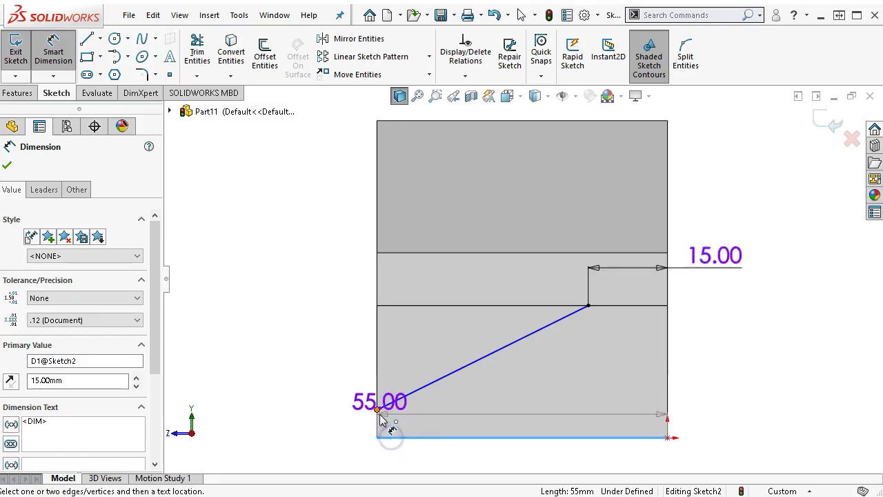
left_click(377, 410)
left_click(334, 387)
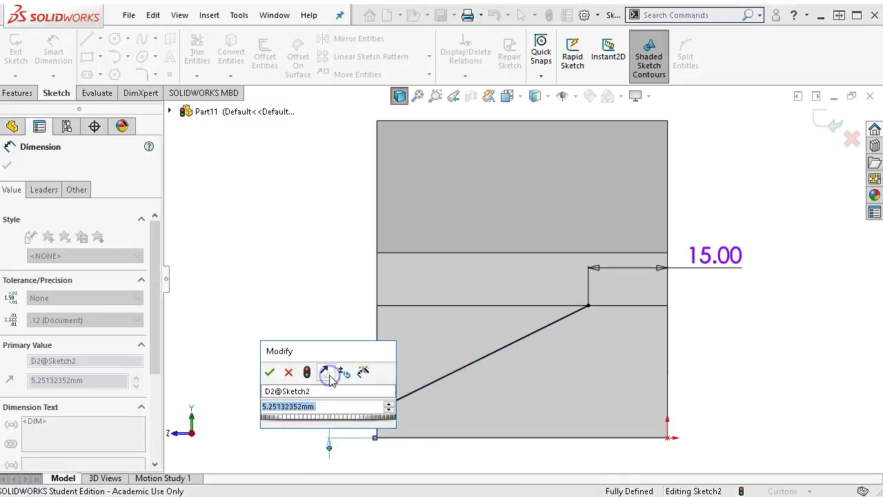
type("5")
key("Return")
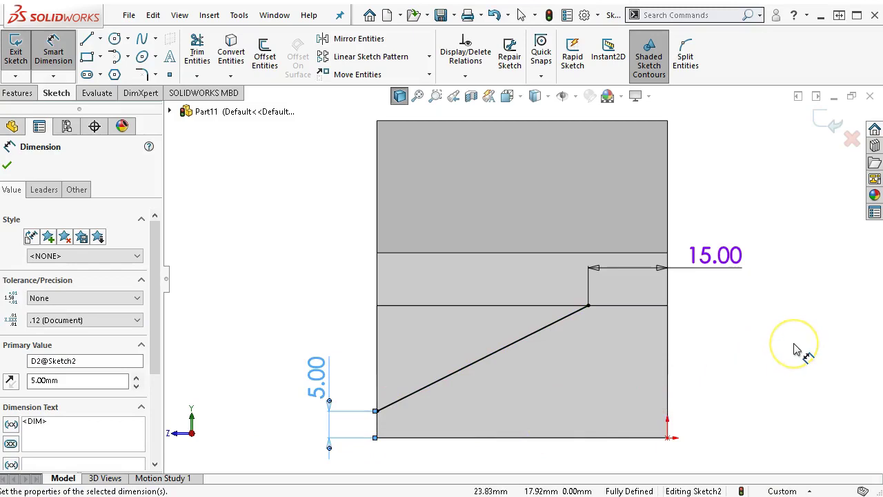
key("ctrl+7")
right_click(591, 211)
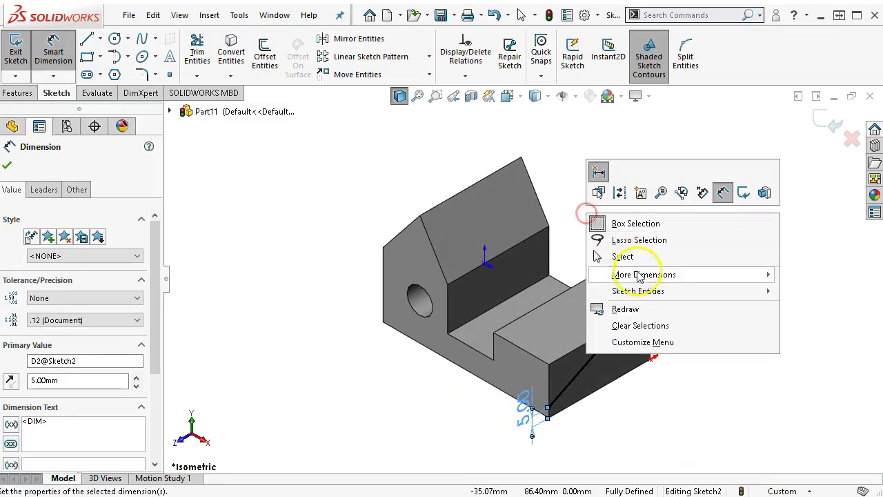
left_click(643, 259)
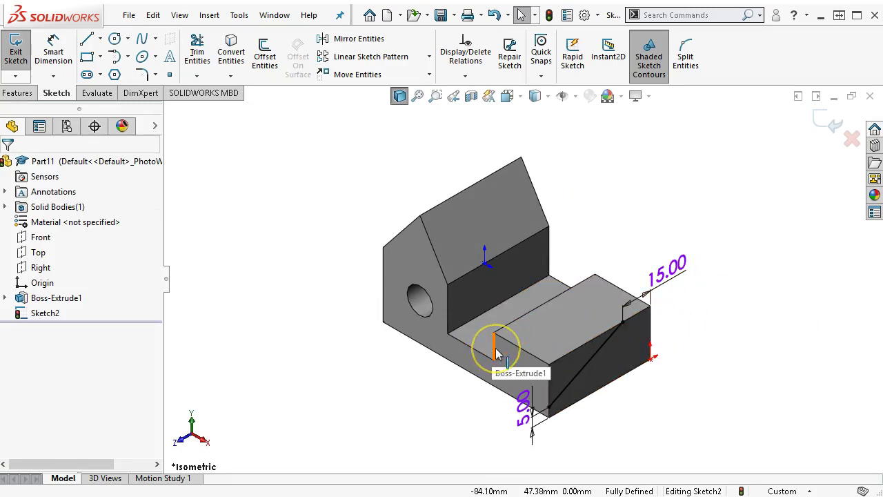
left_click(90, 107)
Start an Extruded Cut from Sketch2, leaving the end condition unchanged
left_click(18, 92)
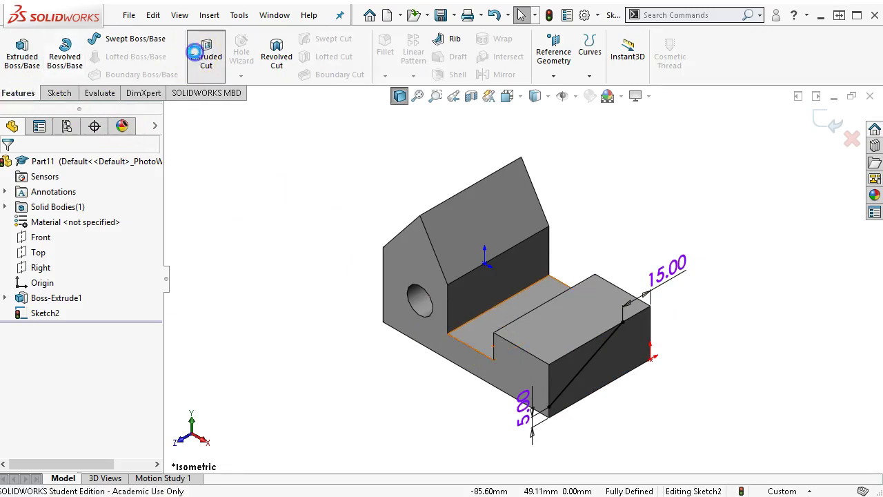
left_click(206, 56)
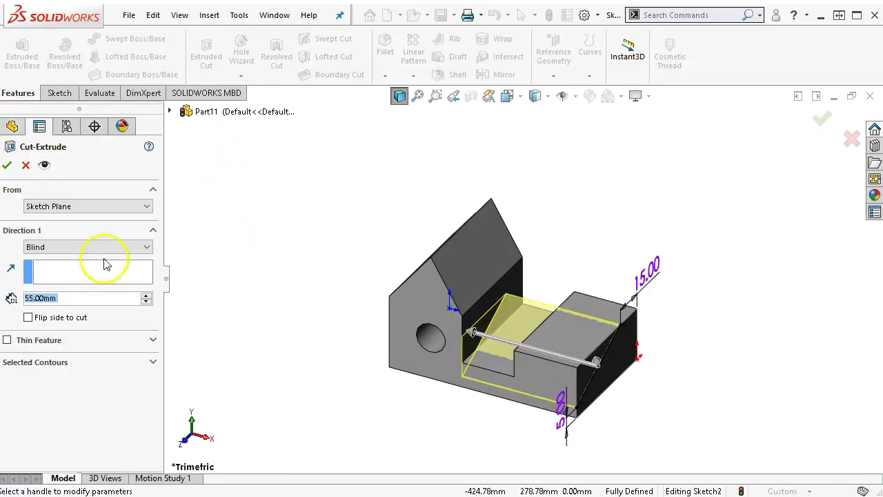
left_click(61, 248)
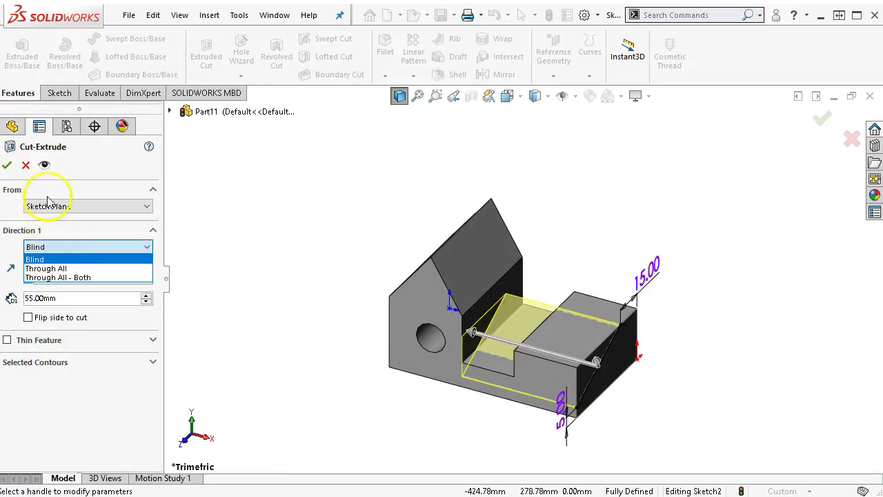
left_click(263, 173)
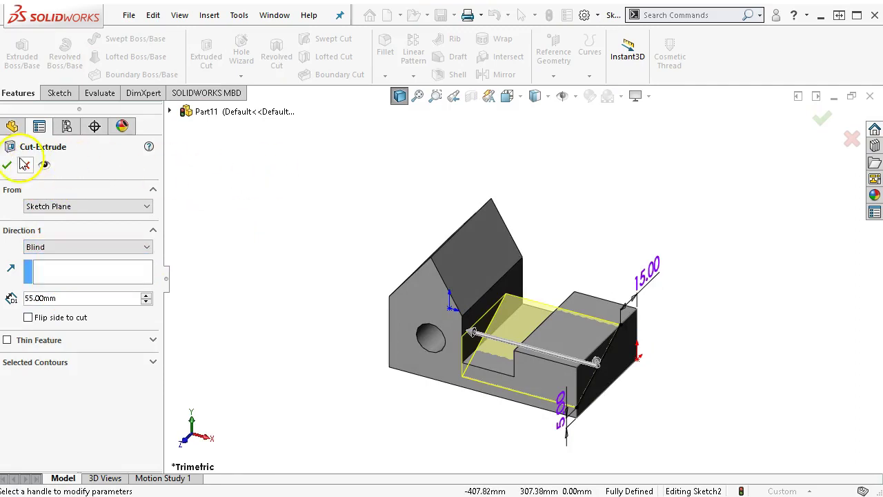
Show Sketch1 under Boss-Extrude1 as a reference on the model
left_click(170, 111)
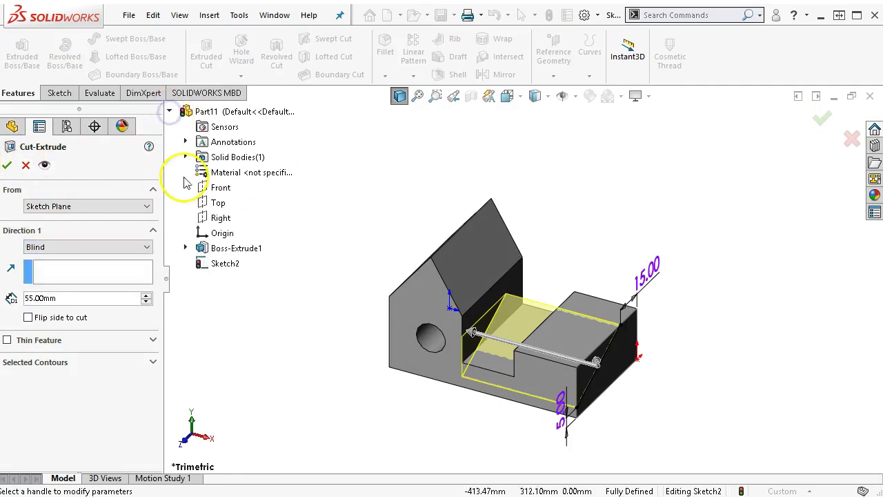
left_click(185, 248)
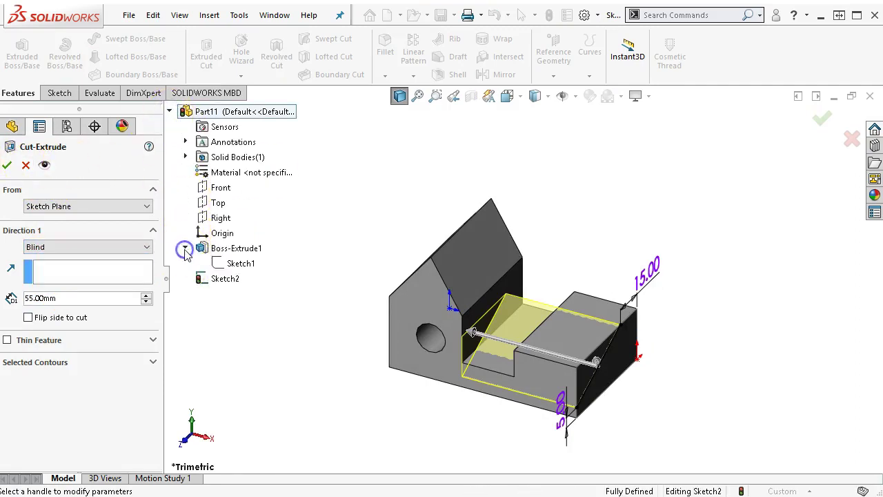
right_click(228, 263)
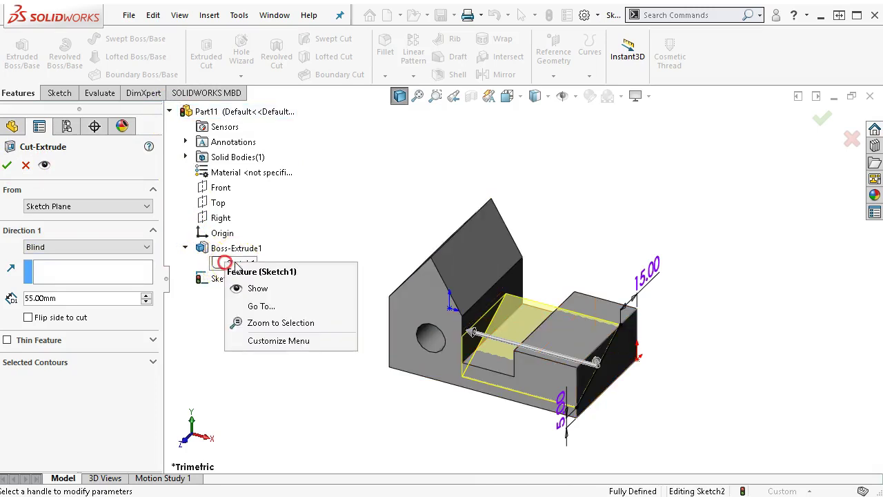
left_click(243, 288)
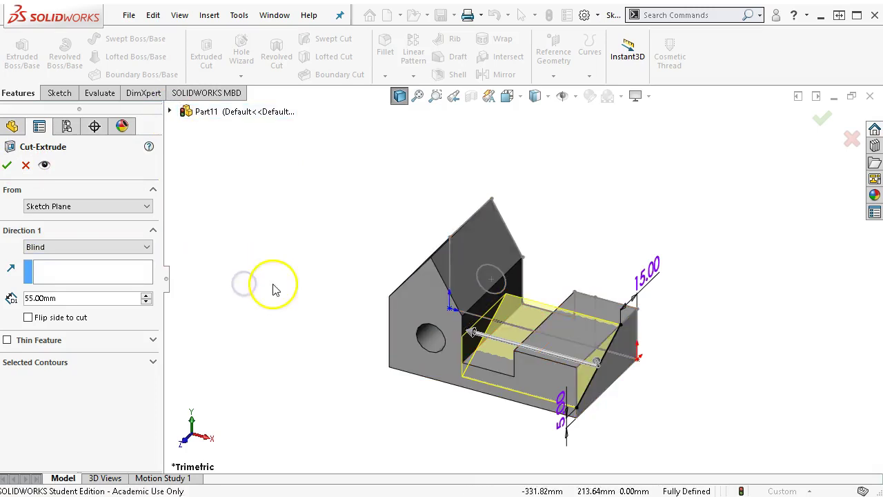
Keep the Blind end condition and change the cut depth from 55 to 20 mm
left_click(114, 248)
left_click(85, 247)
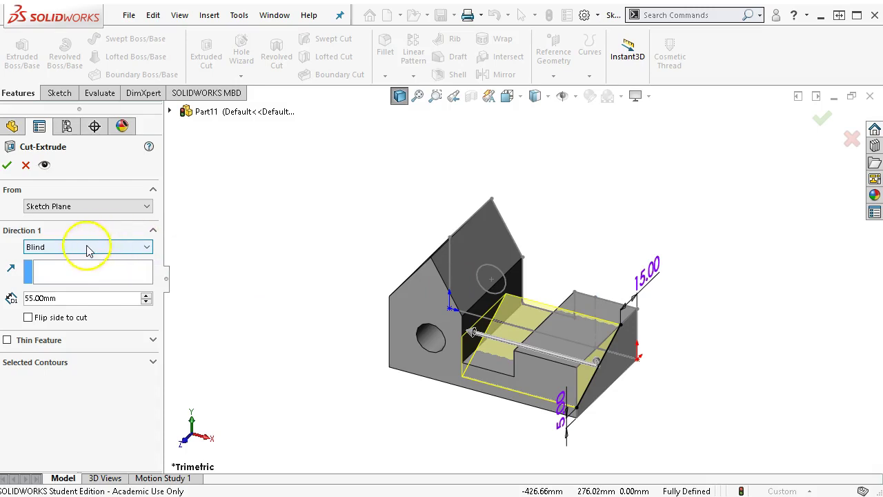
left_click(73, 300)
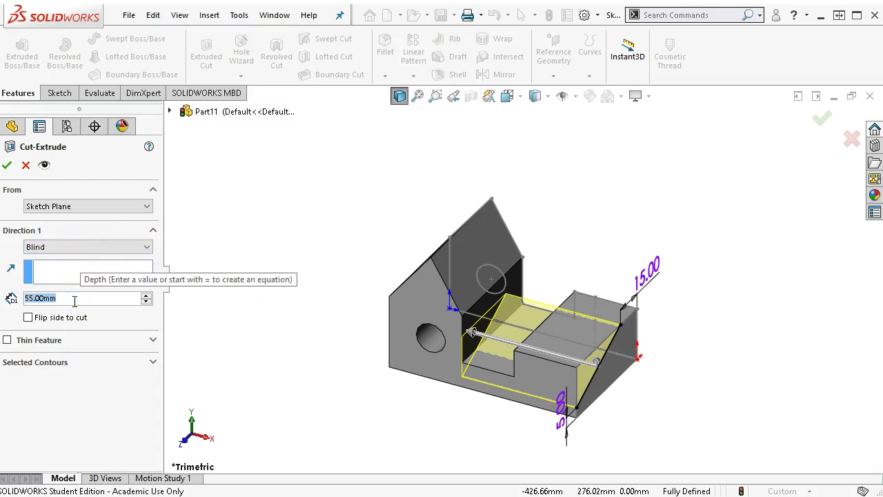
type("20")
key("Return")
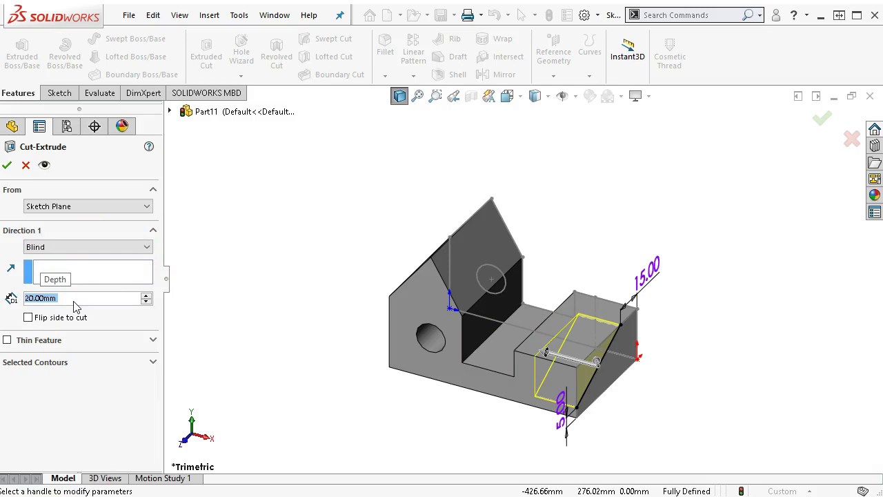
Set Direction 1 to Through All, turn off Direction 2, and reverse the cut direction
left_click(79, 247)
left_click(75, 268)
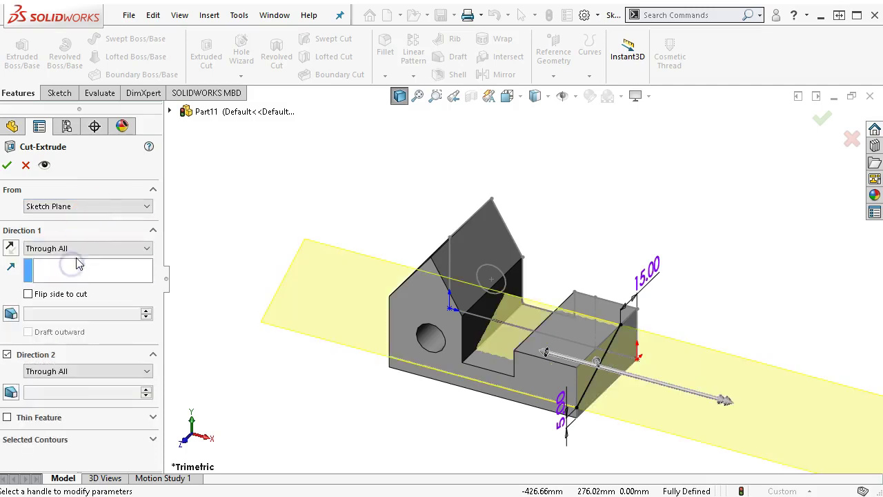
left_click(84, 248)
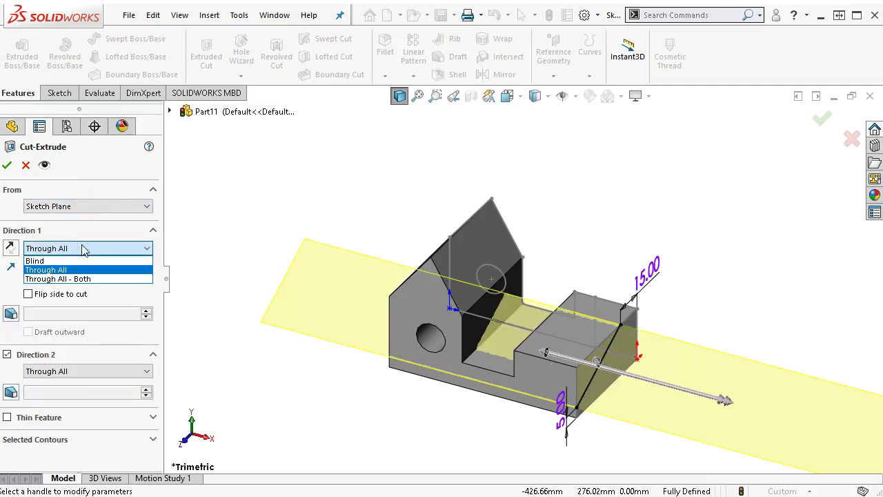
left_click(77, 270)
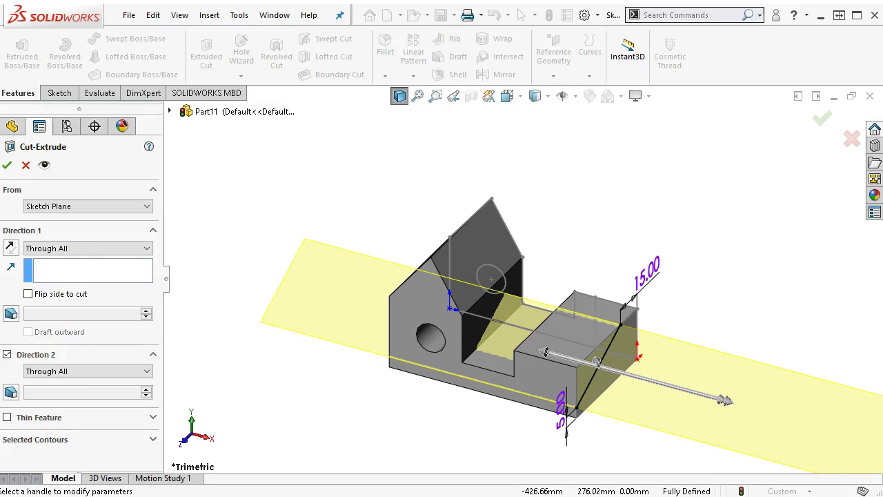
left_click(7, 355)
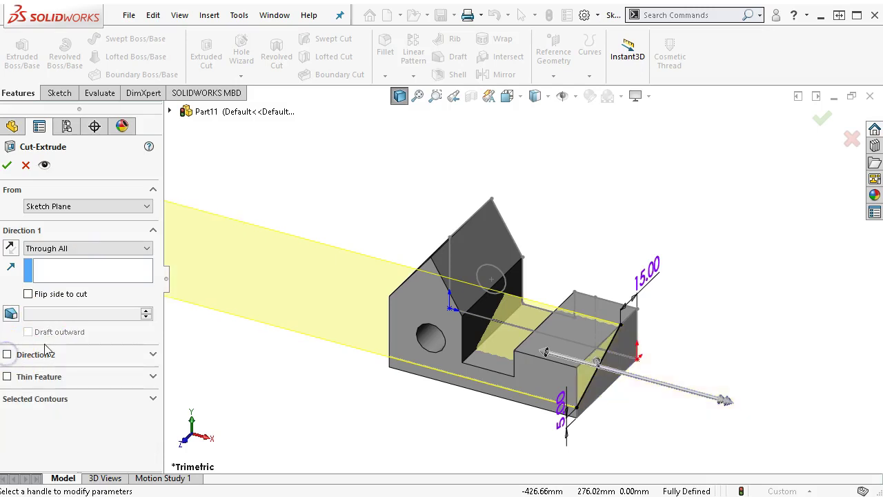
left_click(11, 249)
Start the cut from a reversed 20 mm Offset instead of the sketch plane
left_click(87, 206)
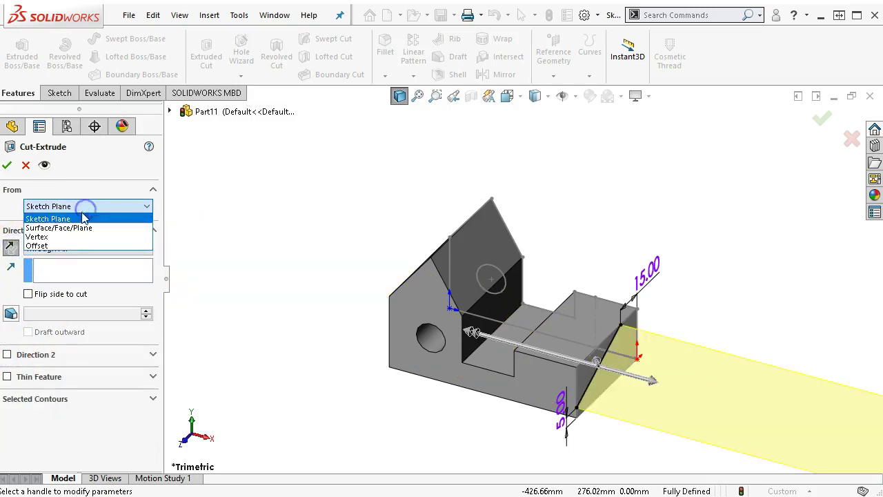
left_click(60, 246)
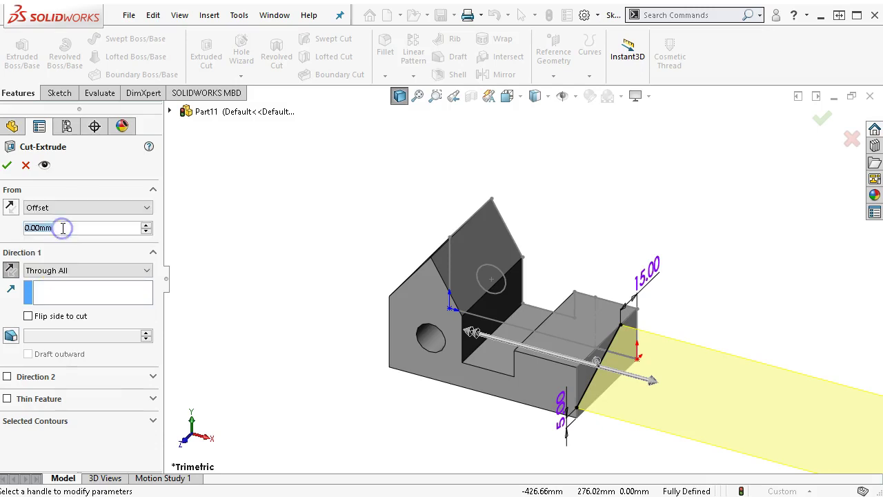
type("50")
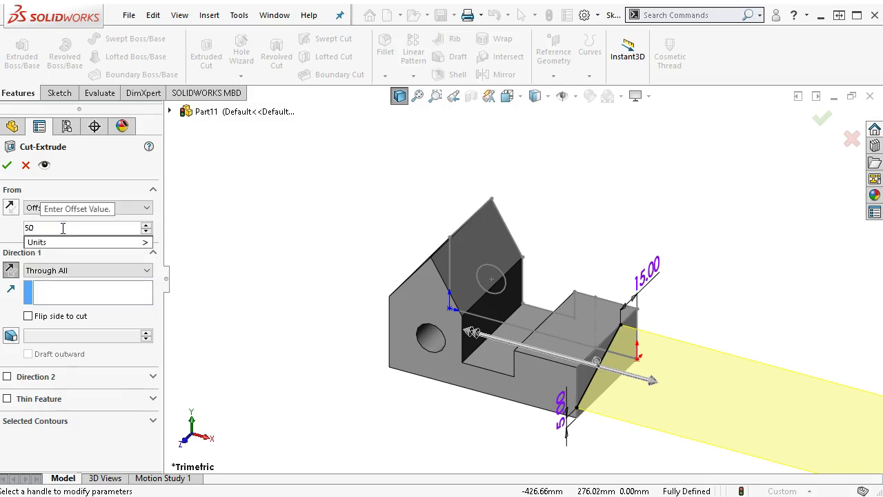
type("20")
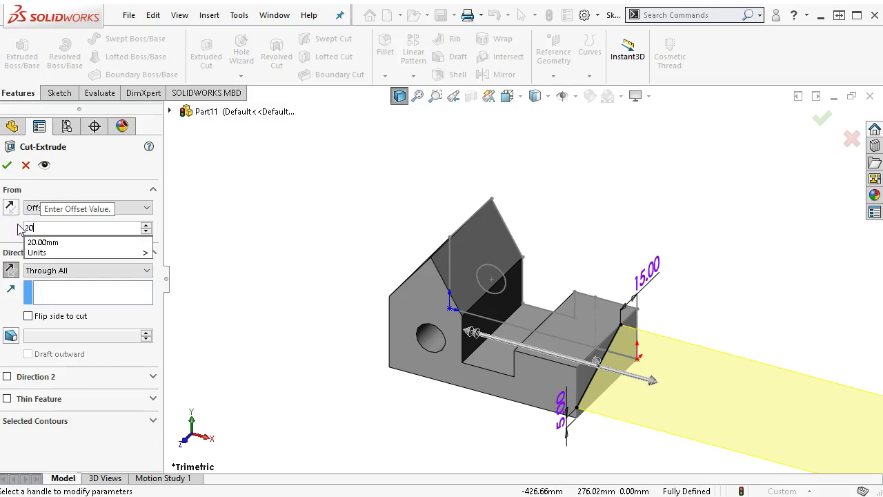
key("Return")
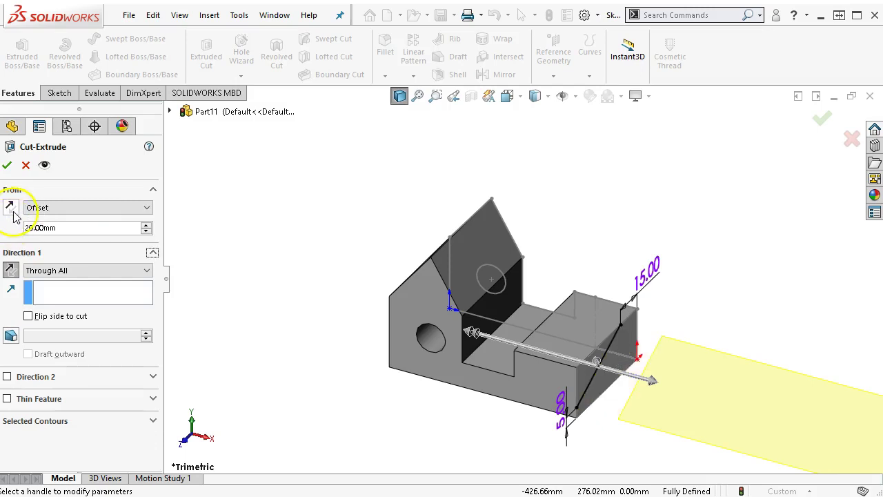
left_click(11, 209)
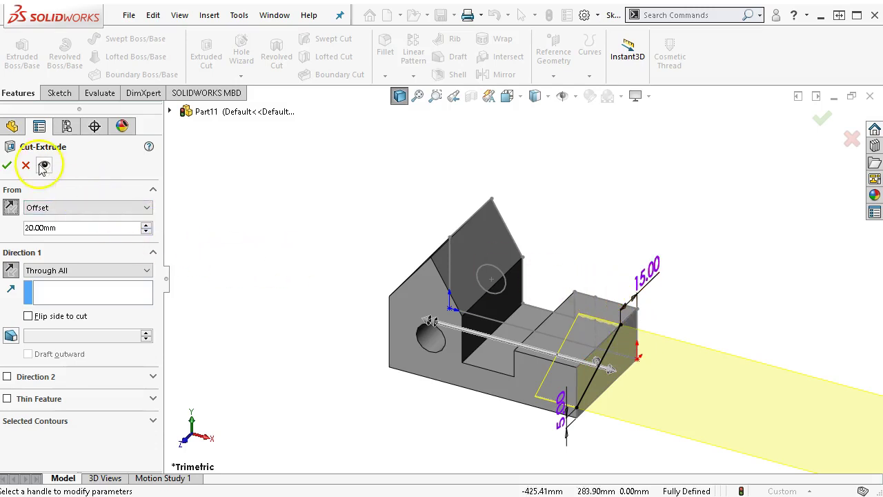
Try applying the cut, then revert to a 20 mm Blind depth after the rebuild error
left_click(8, 164)
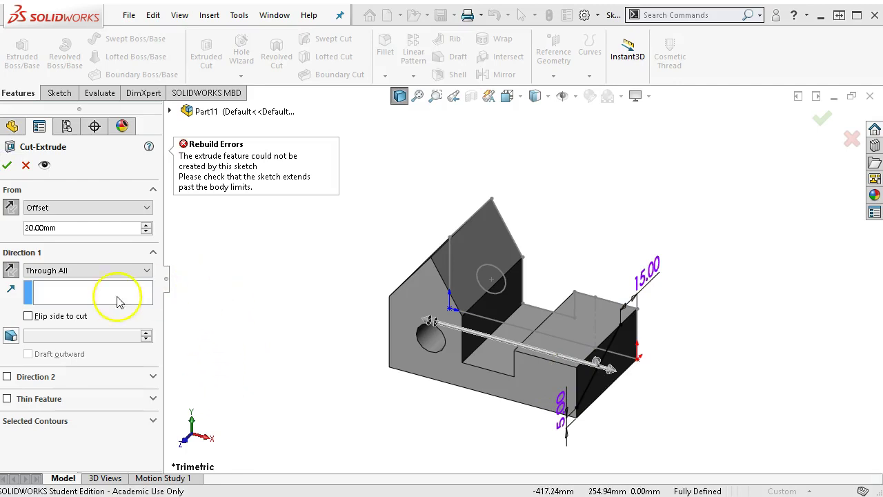
mouse_move(233, 309)
middle_mouse_down()
mouse_move(237, 287)
mouse_move(200, 239)
mouse_move(217, 310)
middle_mouse_up()
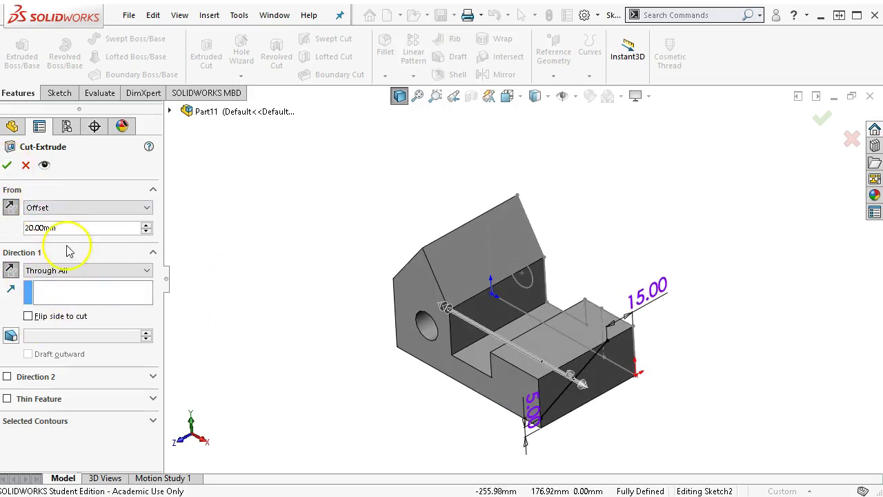
left_click(60, 294)
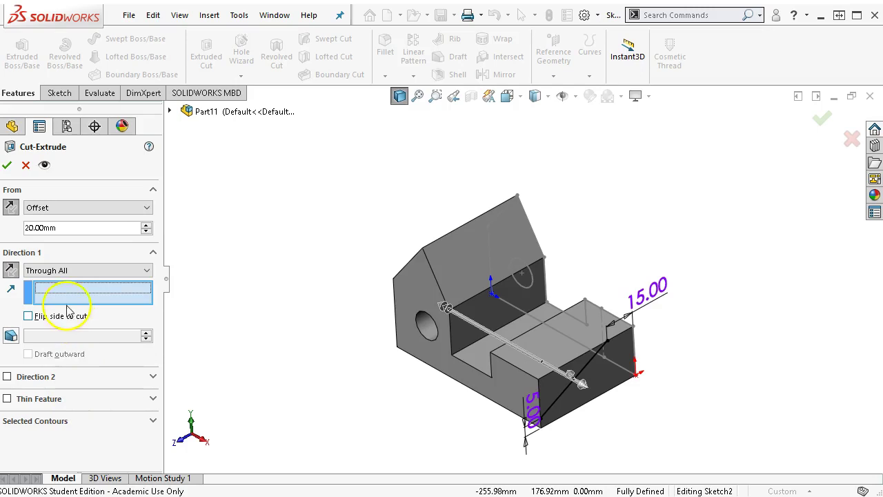
left_click(72, 271)
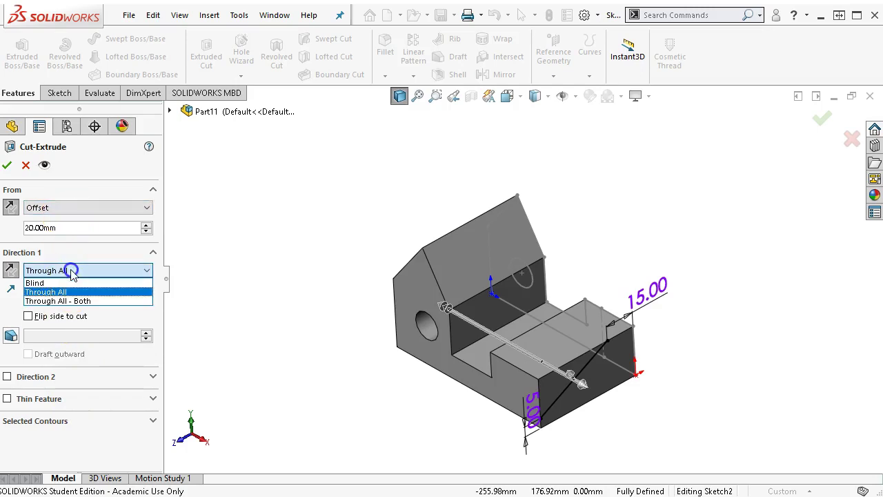
left_click(67, 283)
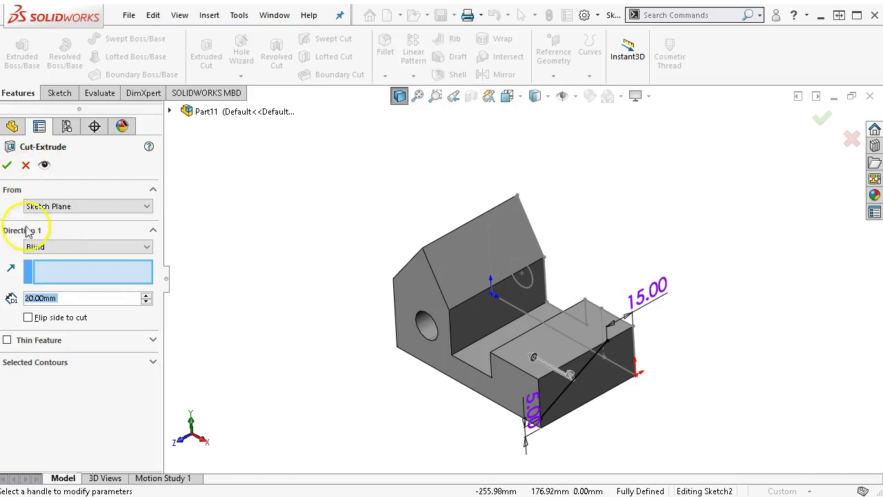
Retry the wedge cut, inspect the failure, and cancel the Cut-Extrude
left_click(5, 166)
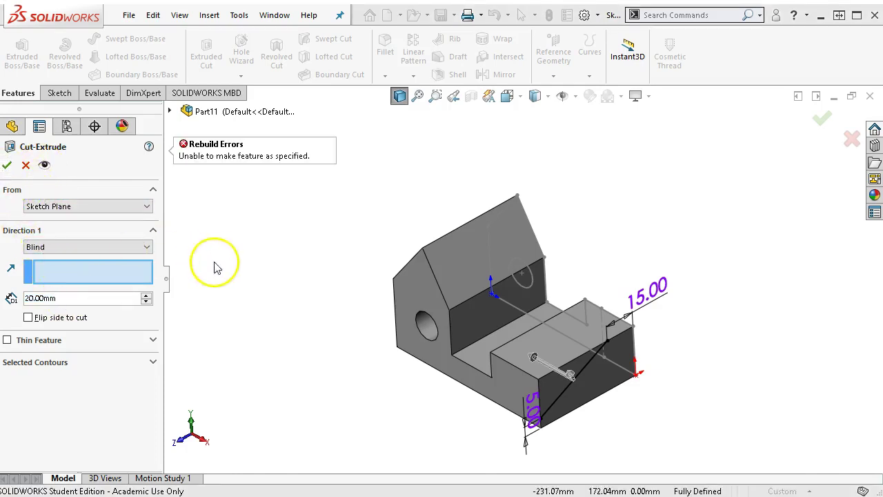
middle_click_drag(213, 263, 246, 290)
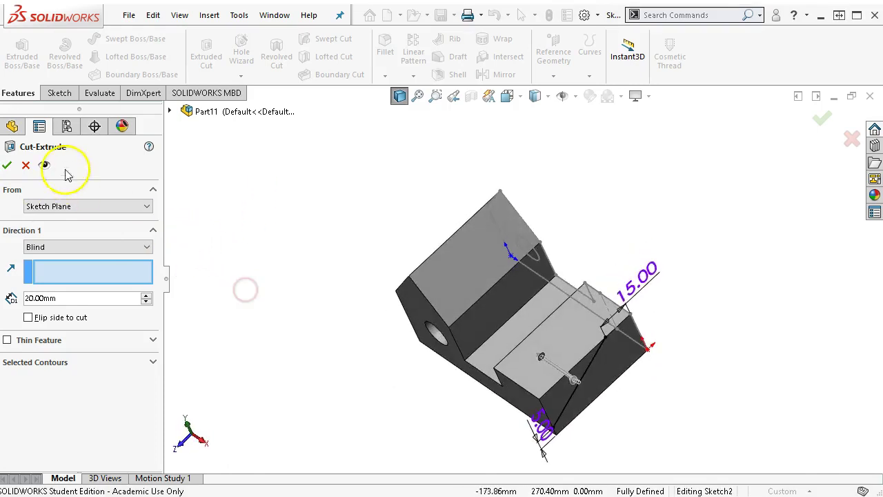
left_click(26, 165)
Viewing Sketch2 face-on, add a vertical and a horizontal line closing the diagonal into a triangle
left_click(360, 391)
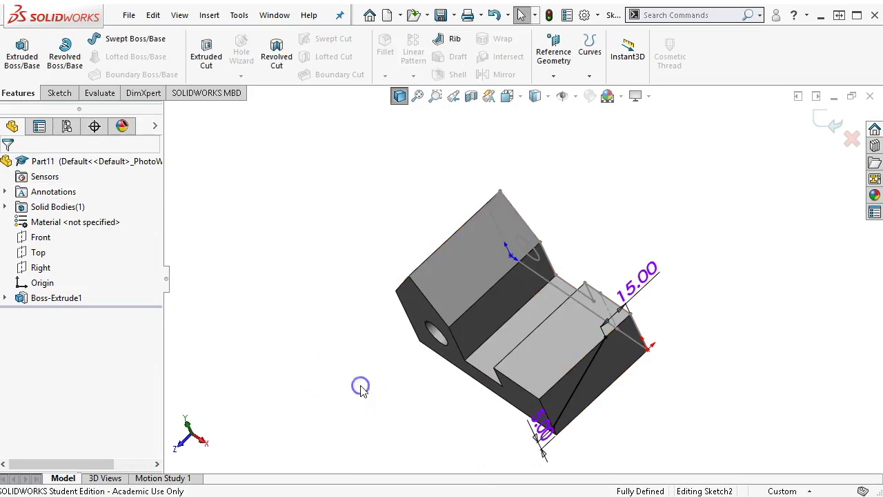
key("ctrl+5")
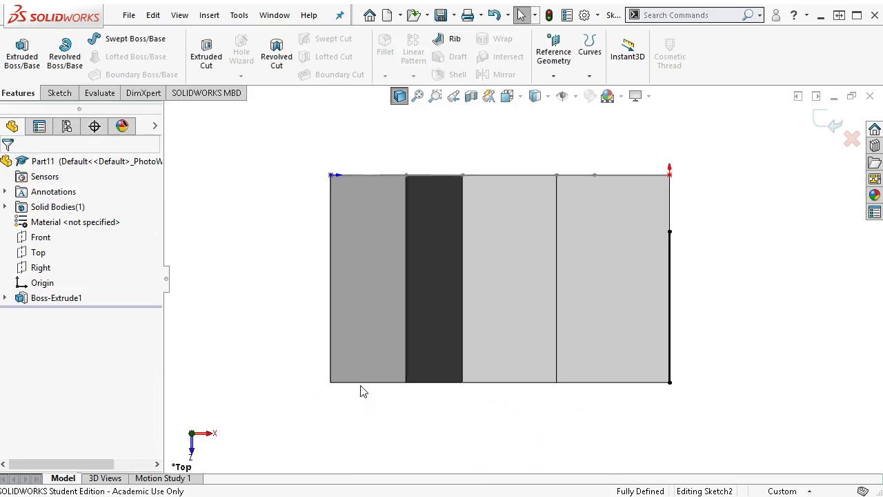
key("ctrl+8")
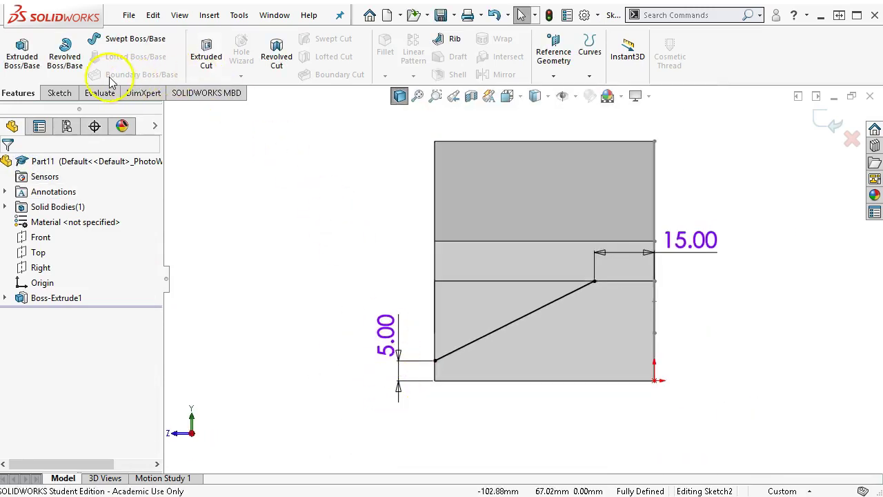
left_click(59, 92)
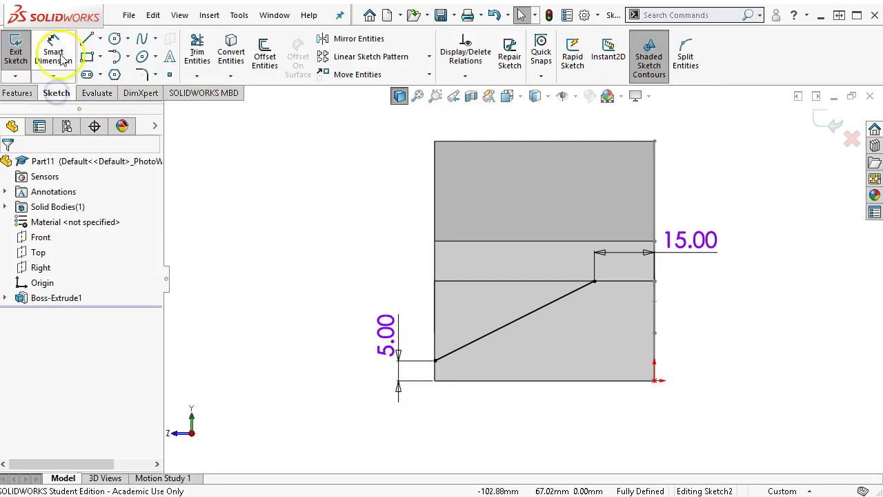
left_click(87, 39)
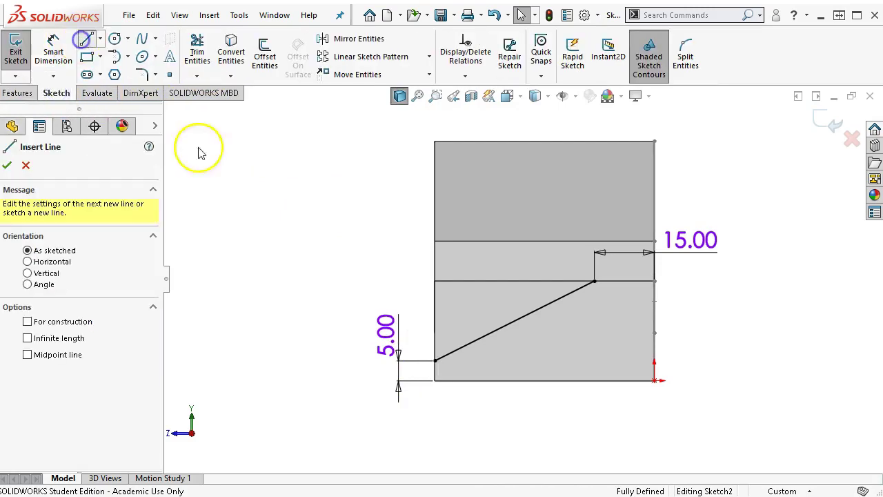
left_click(435, 361)
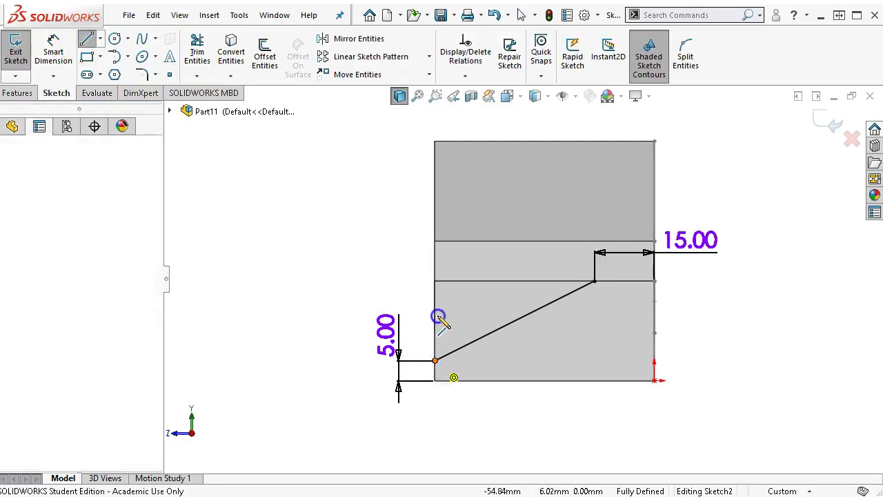
left_click(436, 281)
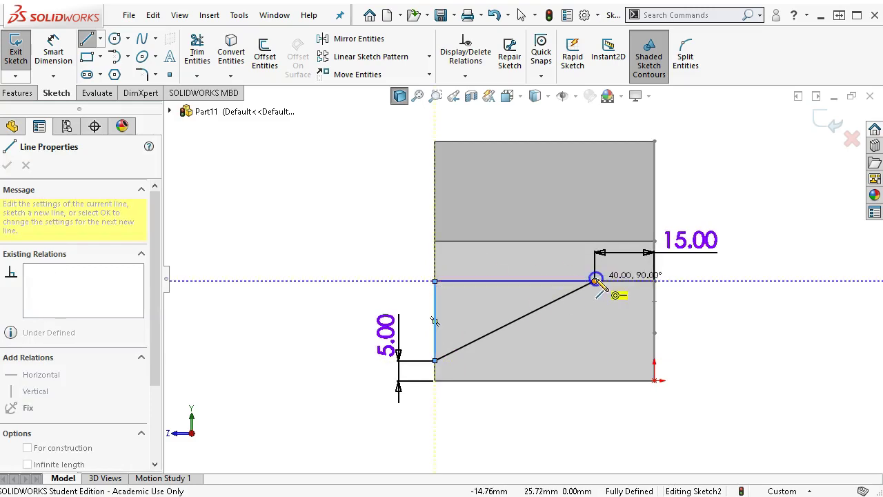
left_click(596, 281)
right_click(718, 301)
left_click(749, 306)
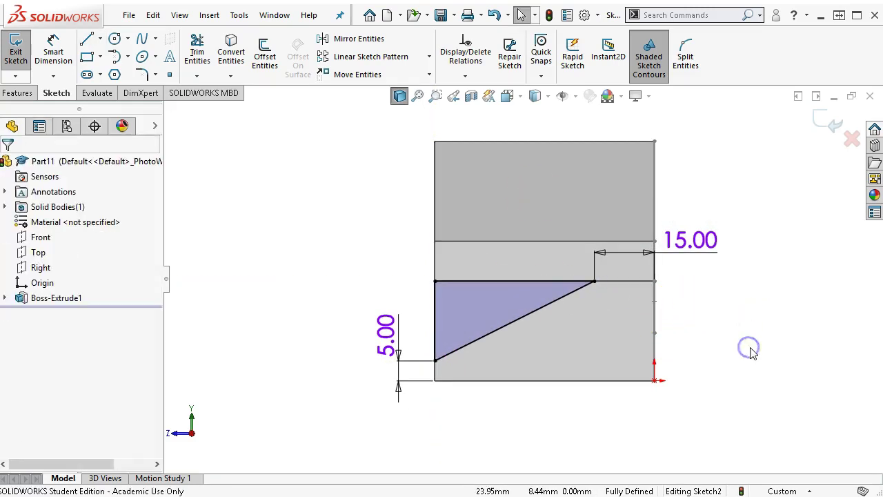
key("ctrl+7")
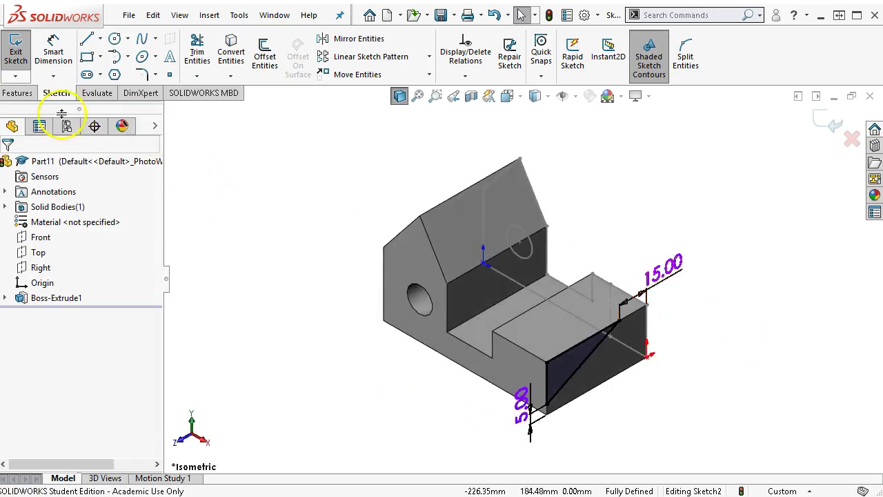
left_click(20, 94)
Cut the triangular wedge Up To Vertex at the diagonal's upper end, then select Sketch1 under Boss-Extrude1
left_click(206, 56)
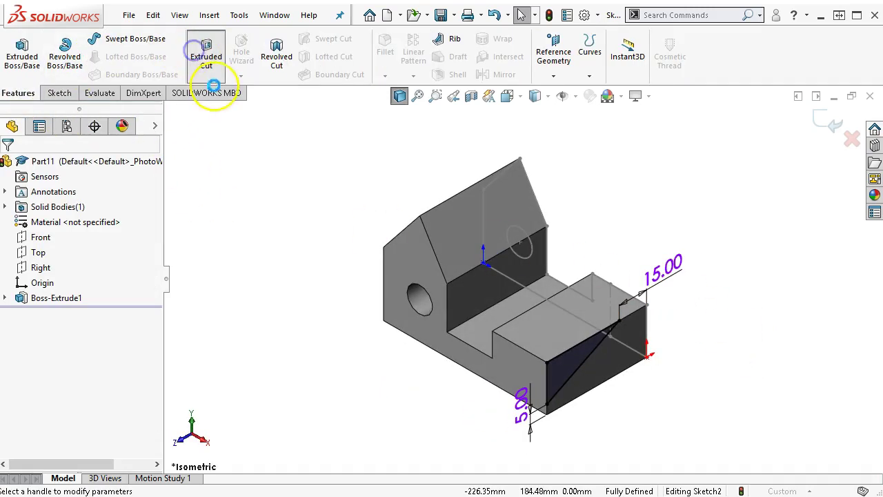
left_click(89, 248)
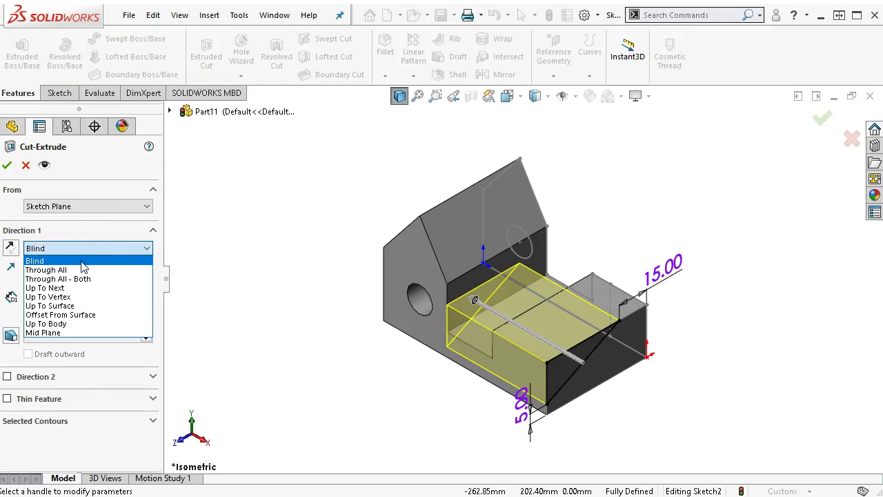
left_click(77, 297)
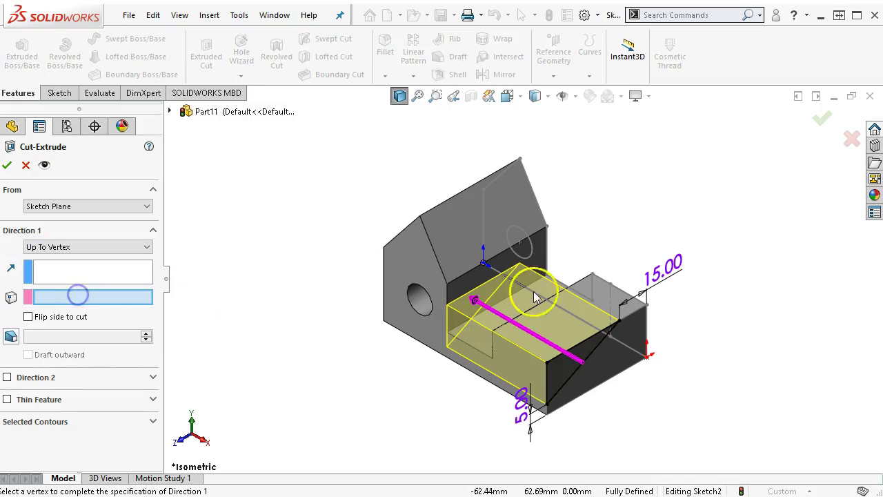
left_click(611, 284)
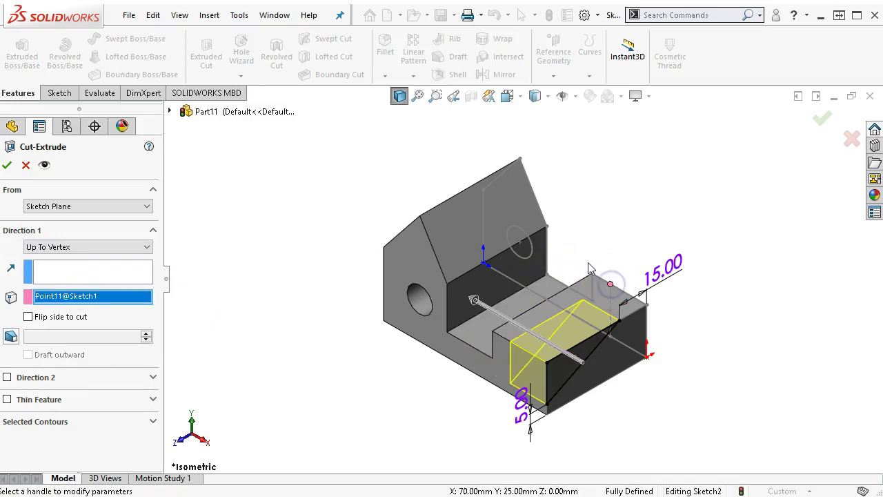
left_click(69, 213)
left_click(9, 165)
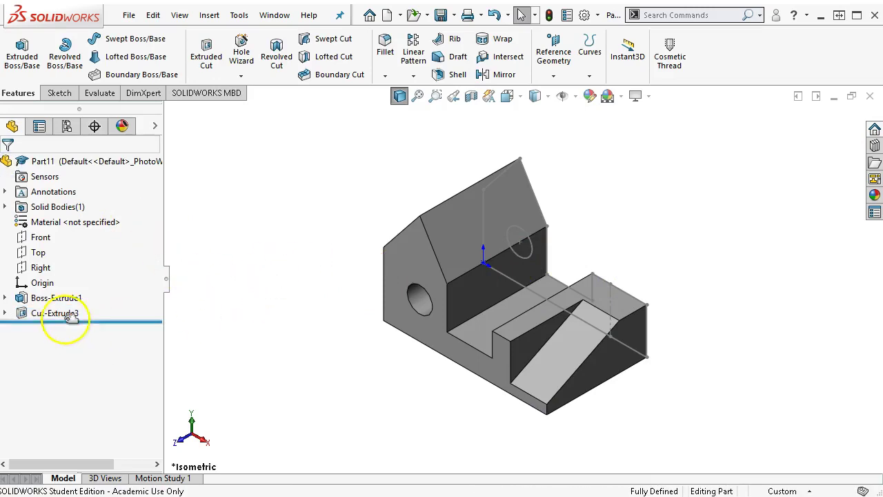
left_click(5, 298)
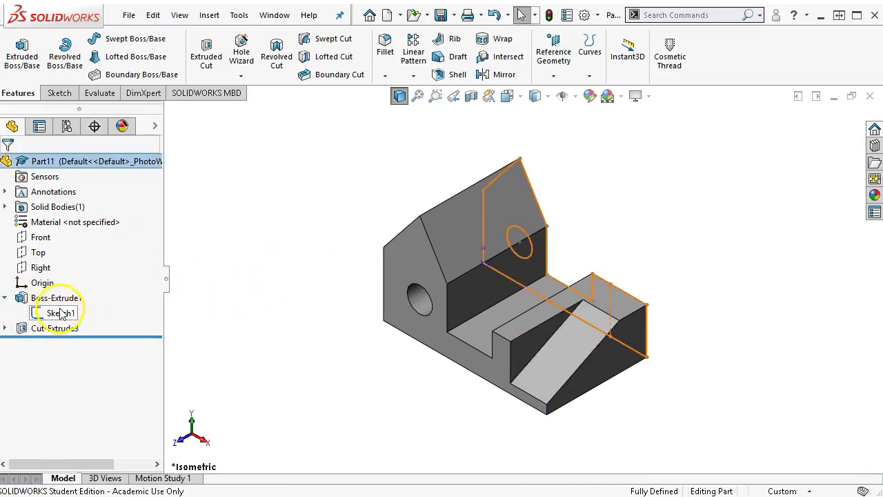
left_click(66, 314)
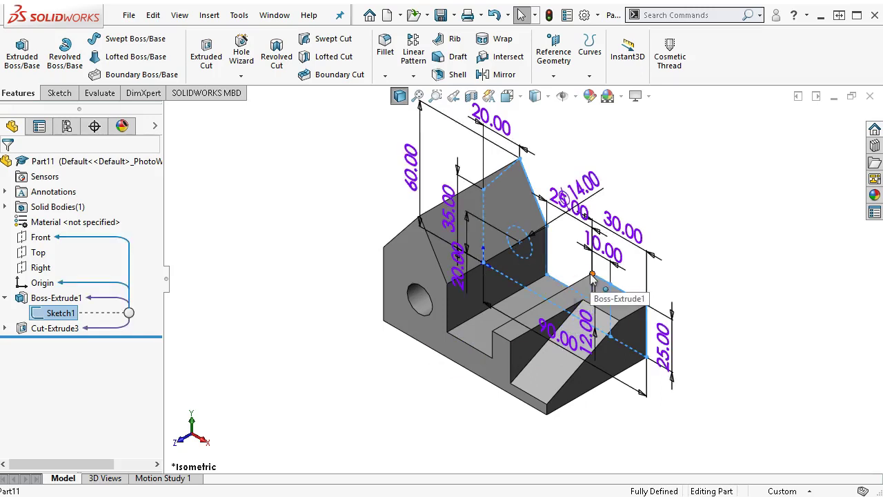
left_click(296, 306)
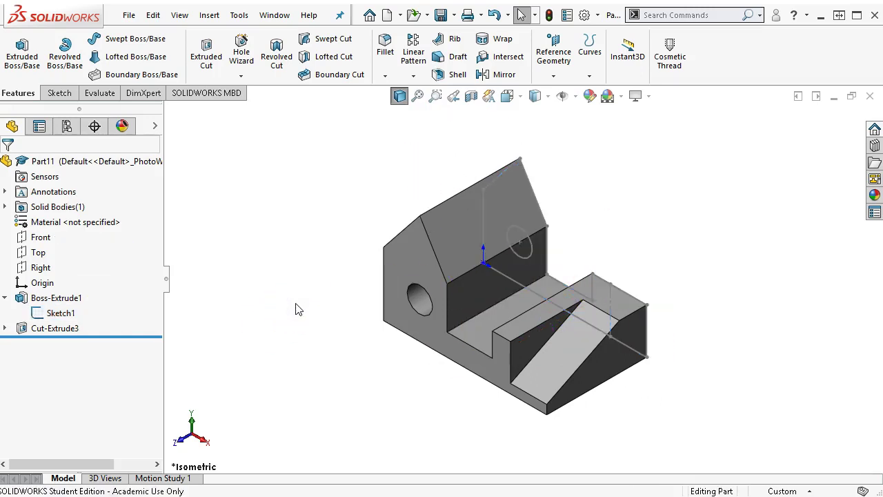
key("ctrl+1")
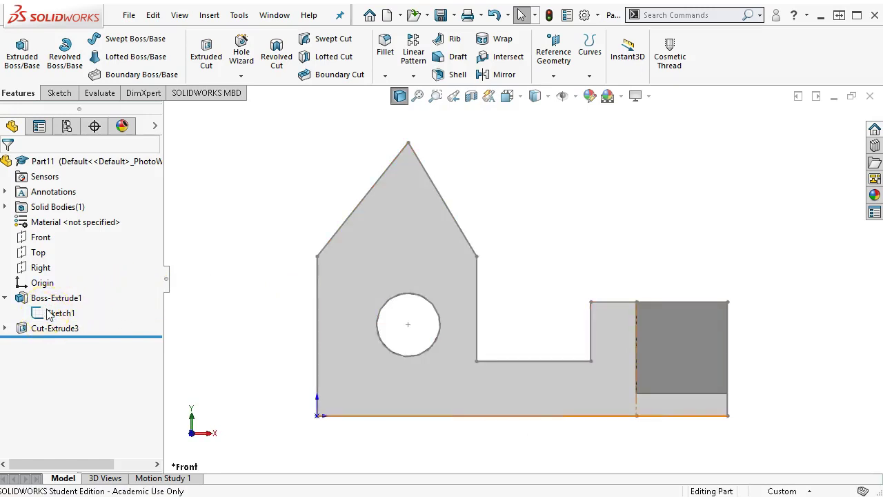
right_click(48, 314)
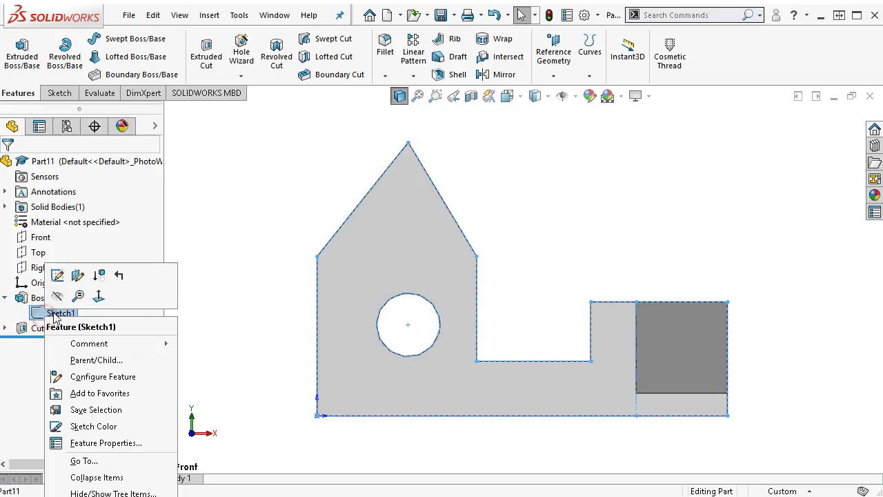
left_click(62, 296)
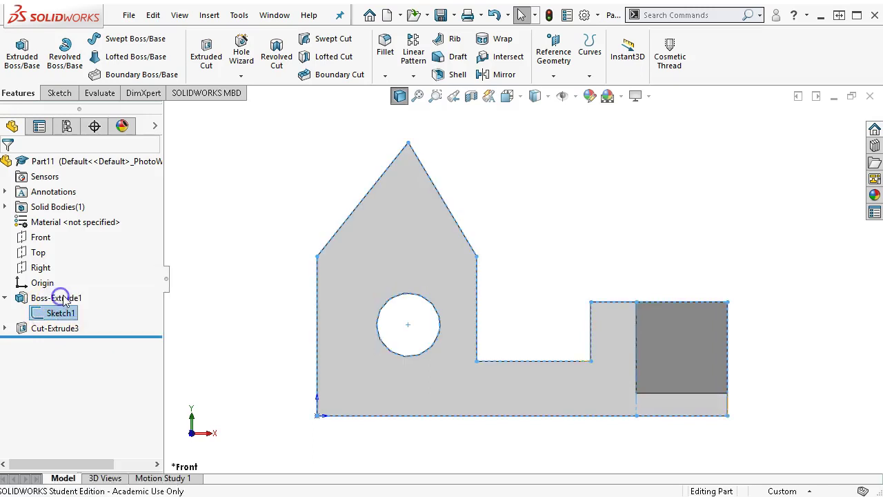
left_click(708, 214)
key("ctrl+7")
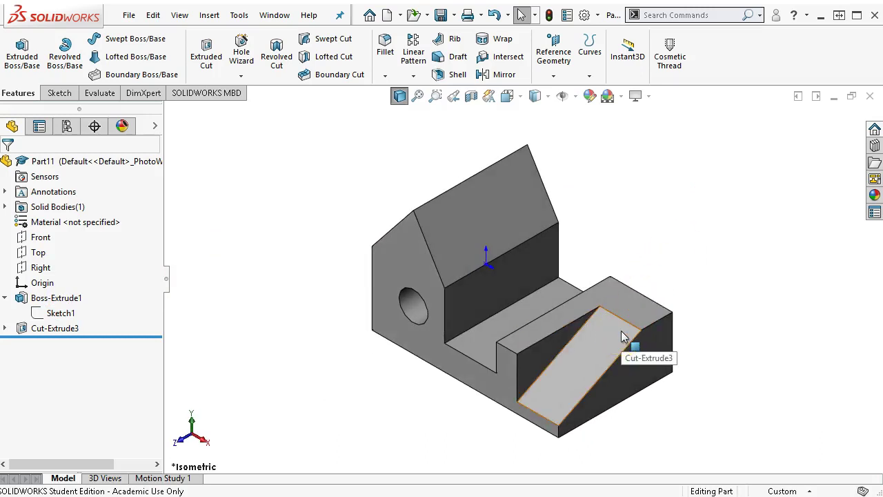
left_click_drag(656, 323, 504, 409)
double_click(57, 329)
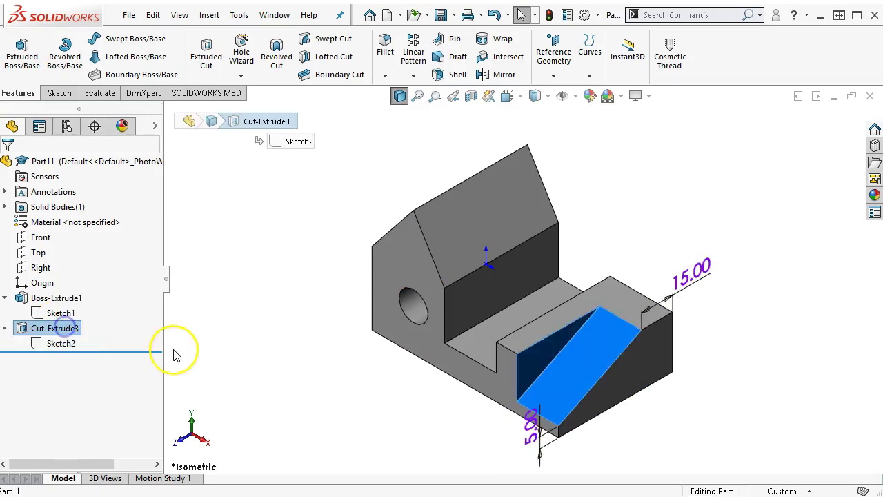
left_click(617, 209)
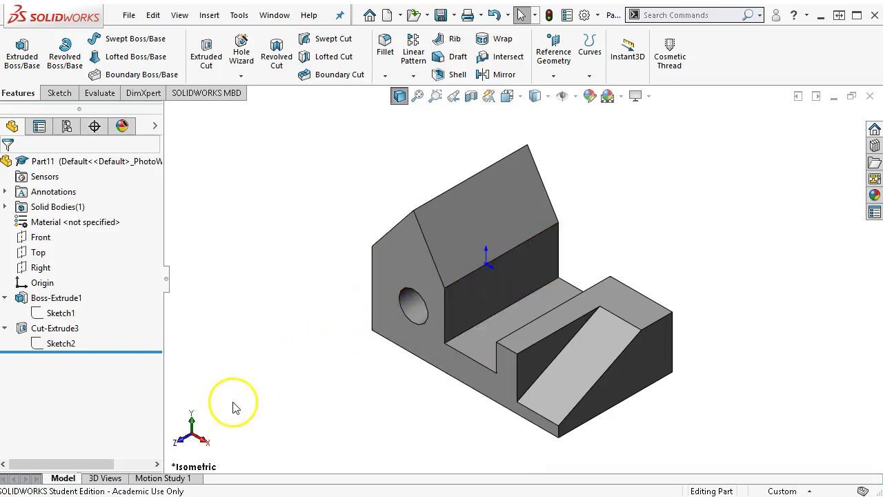
Save the part in the Ch3-1 assignments folder with the figure number changed to P3-20
left_click(440, 13)
scroll(455, 387, "down", 1)
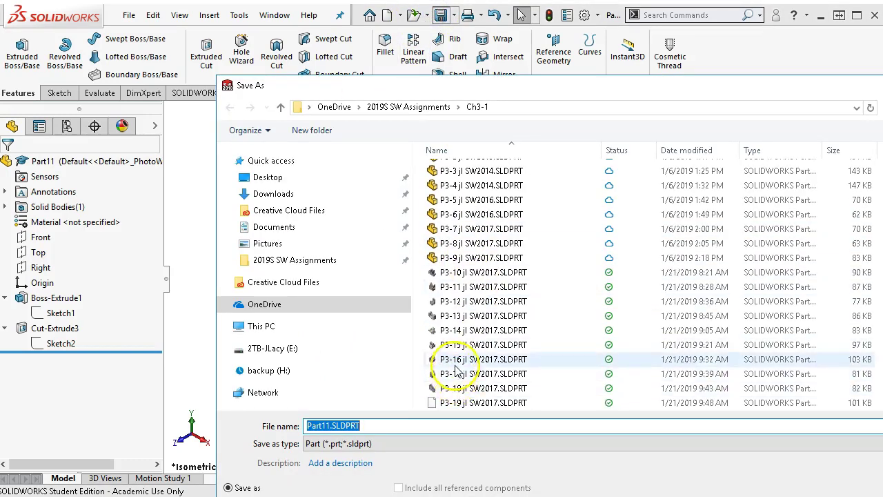
left_click(455, 402)
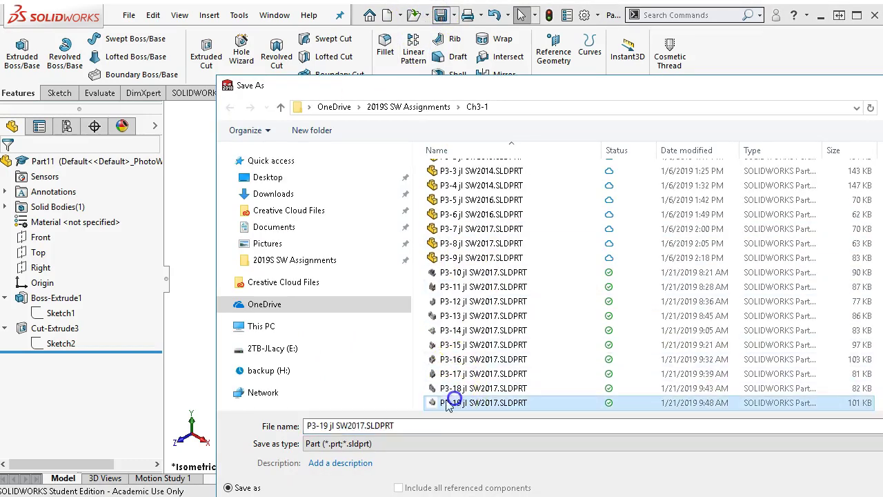
left_click(325, 426)
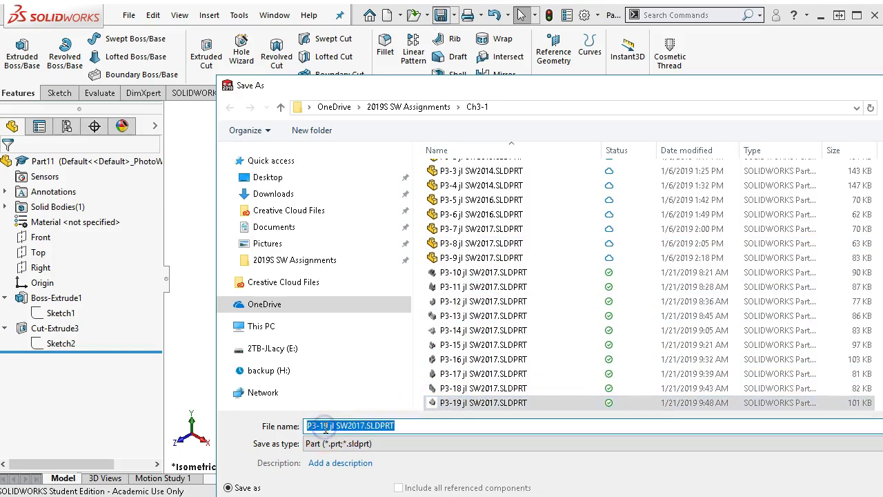
left_click(324, 426)
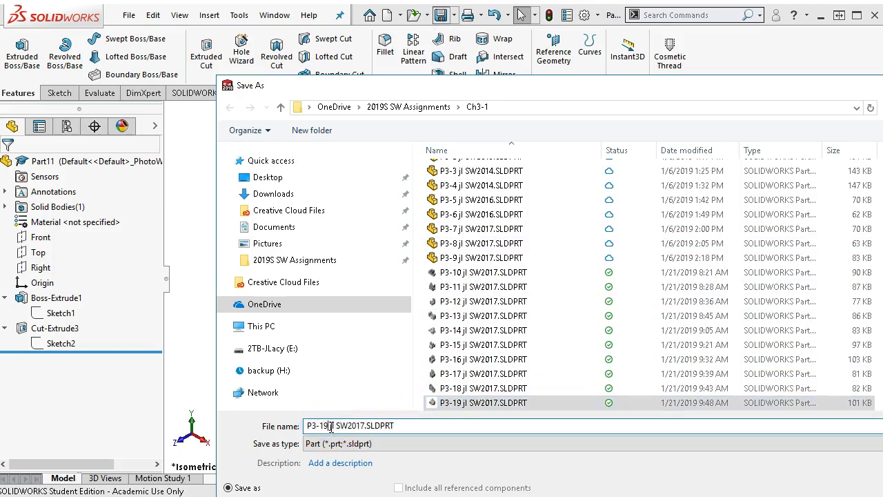
key("BackSpace")
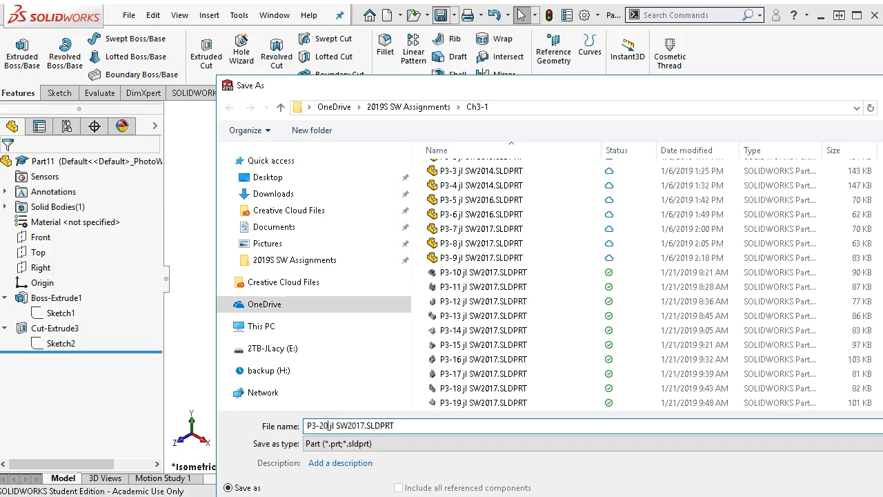
key("Return")
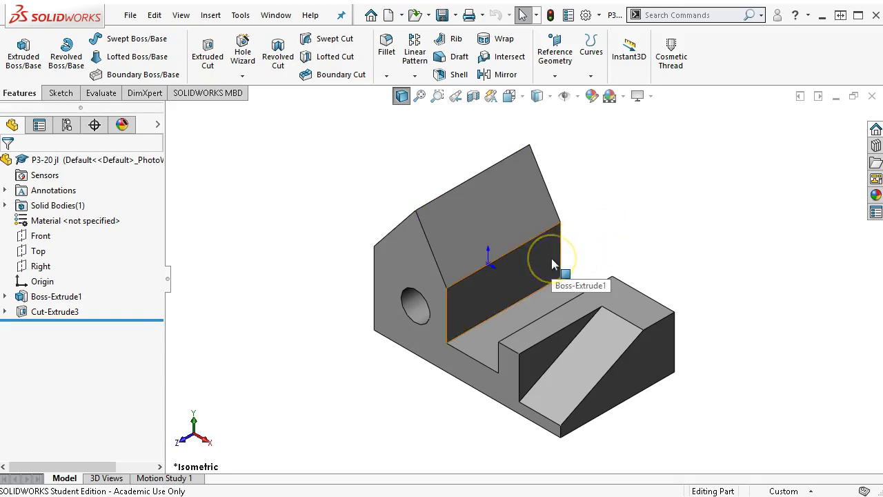
Orbit around the part, selecting the wedge slope, slot and block faces to inspect them
scroll(551, 258, "down", 1)
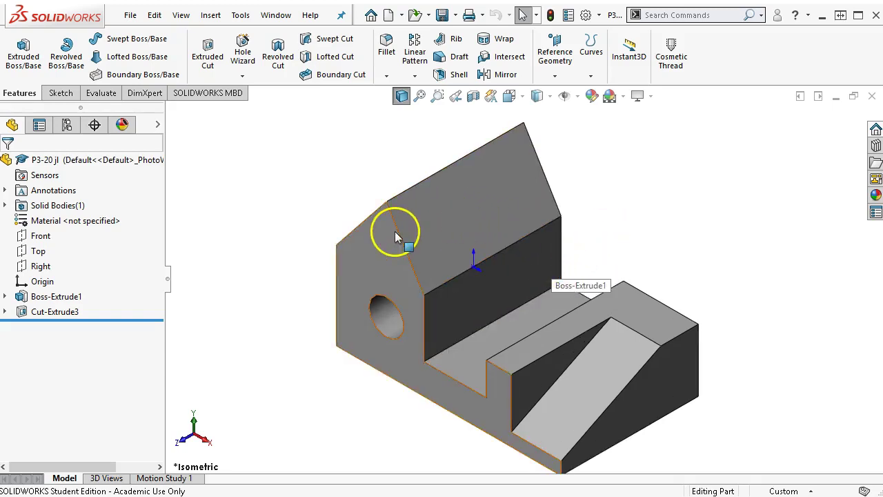
left_click(643, 408)
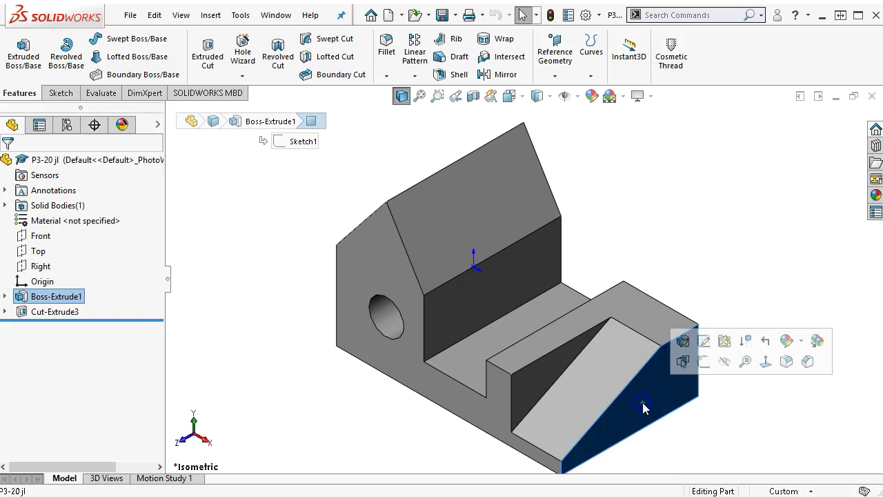
left_click_drag(643, 403, 616, 244)
middle_click_drag(616, 243, 686, 281)
key("Escape")
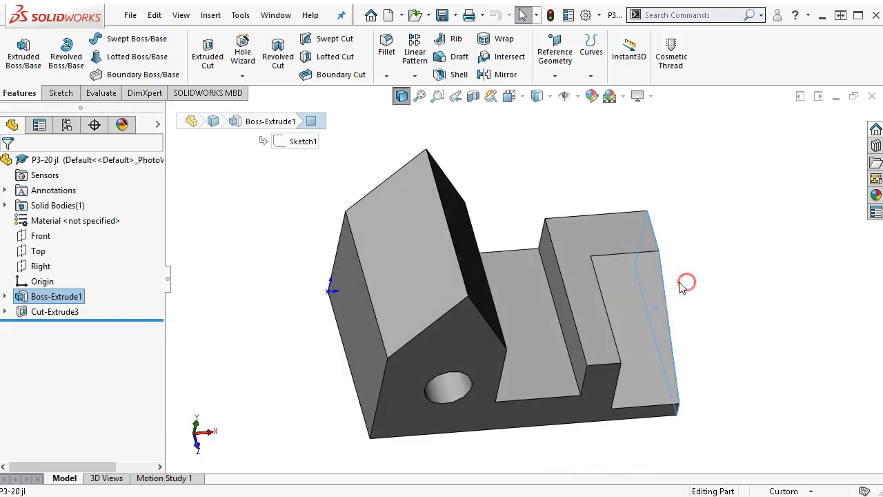
left_click(547, 272)
middle_click_drag(547, 272, 504, 318)
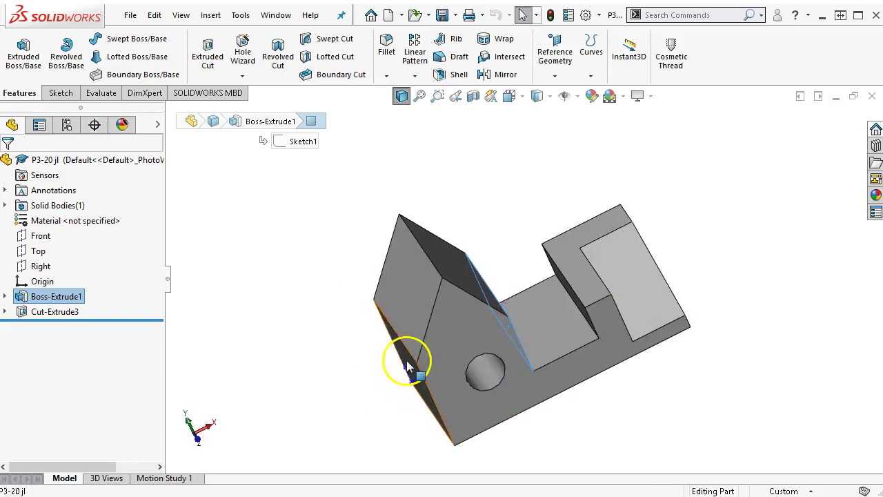
left_click(404, 366)
middle_click_drag(331, 269, 357, 247)
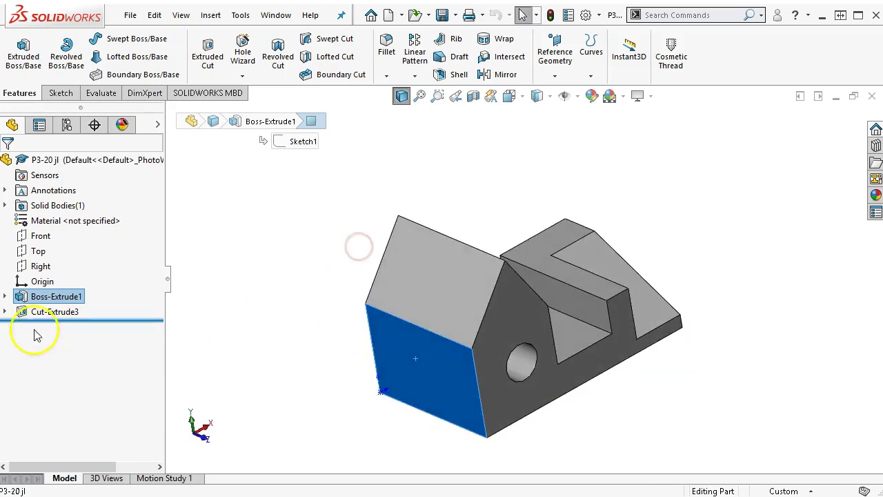
Start Sketch3 on the flat lower end face of Boss-Extrude1
left_click(41, 267)
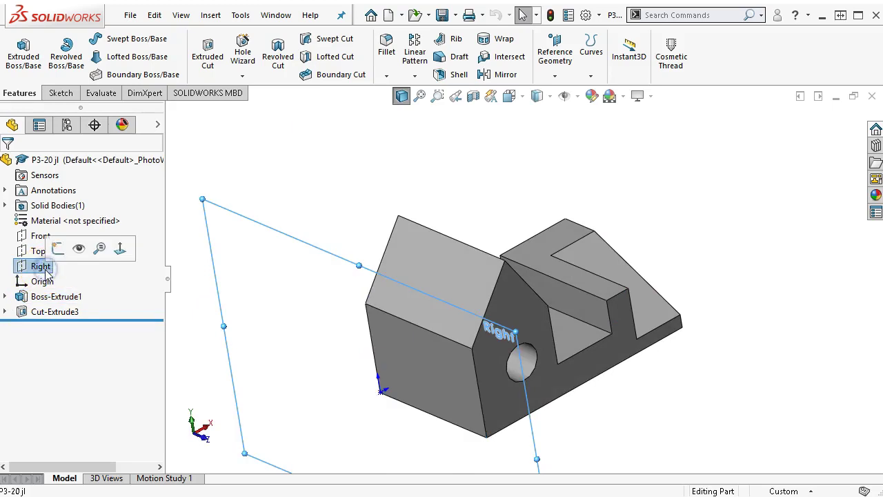
left_click(431, 255)
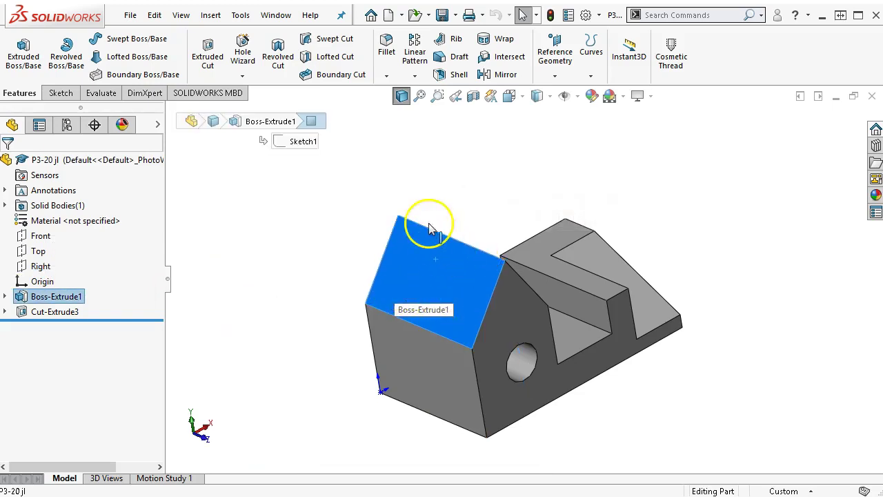
left_click(304, 264)
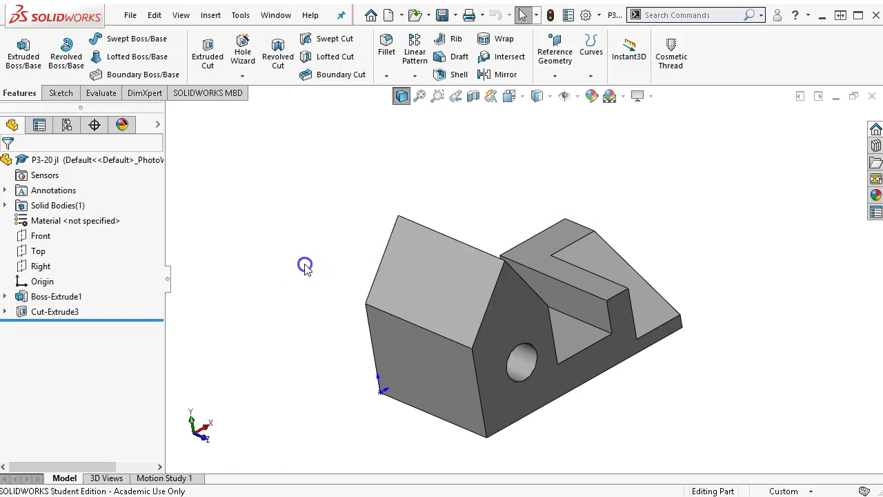
left_click(433, 359)
left_click(493, 318)
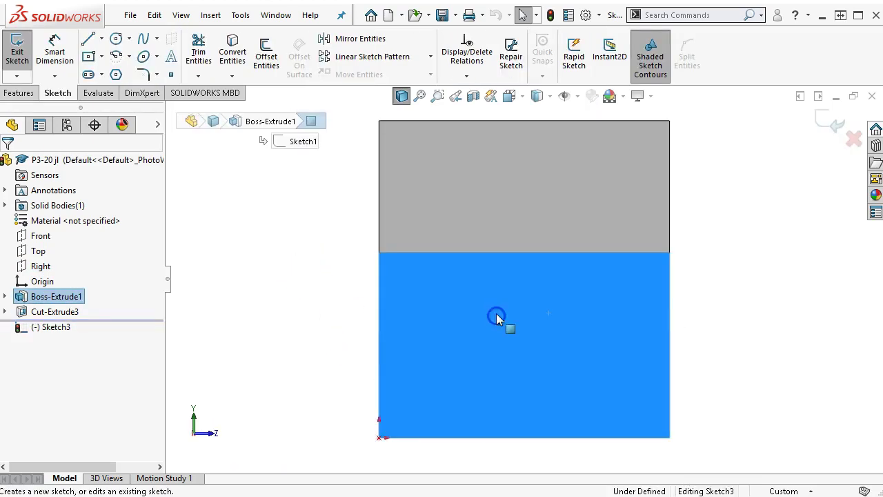
Draw a corner rectangle starting on the face's top edge
left_click(101, 56)
mouse_move(123, 56)
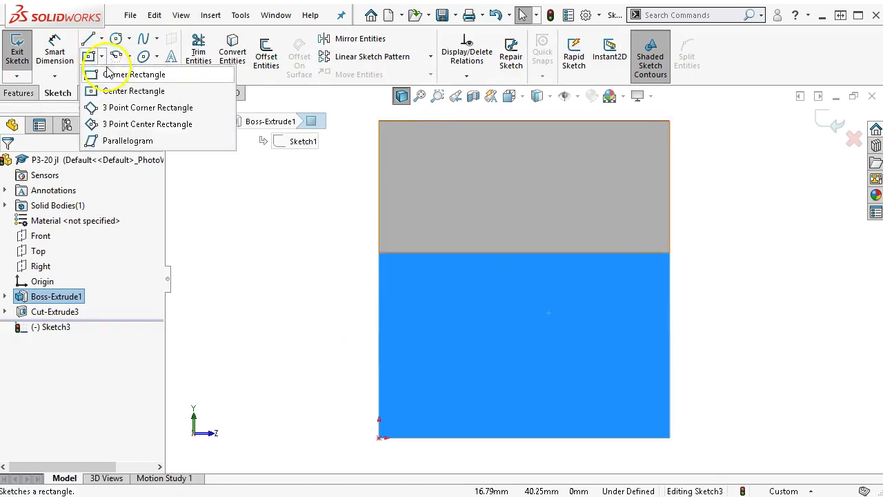
left_click(114, 74)
left_click(420, 122)
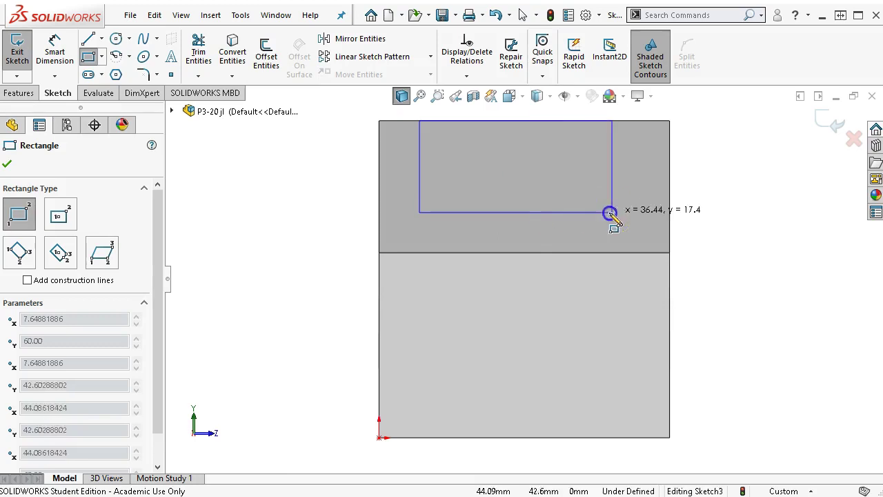
left_click(627, 196)
right_click(767, 176)
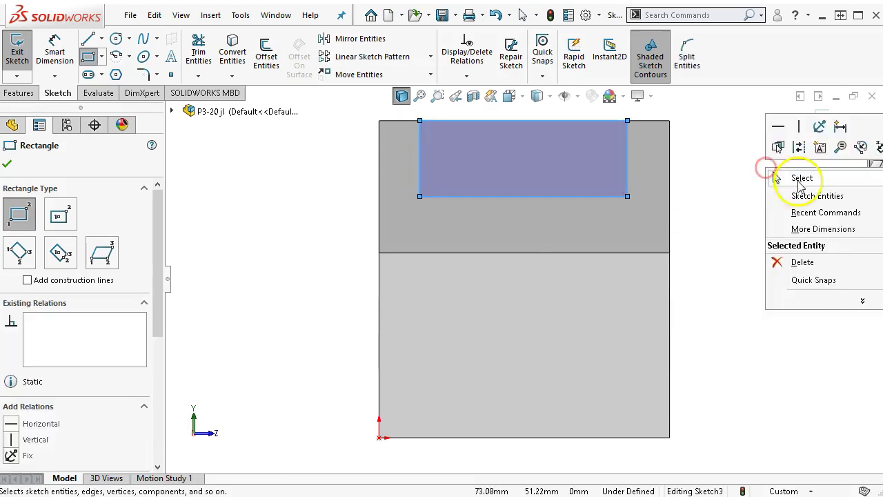
left_click(800, 178)
Add a Midpoint relation centering the rectangle's top edge on the part's top edge
left_click(599, 159)
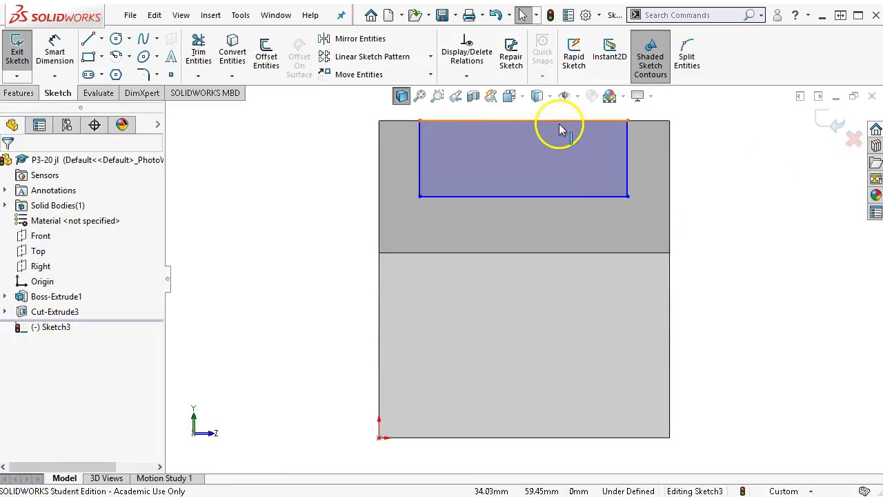
right_click(561, 129)
left_click(592, 150)
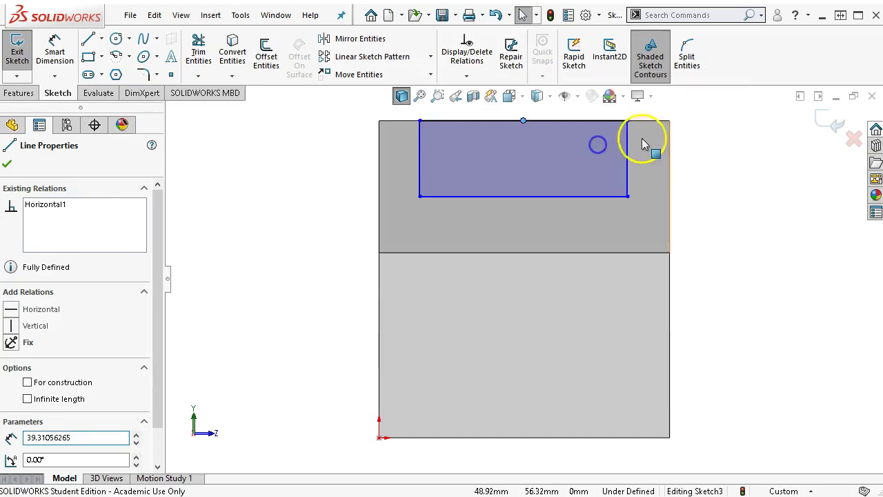
left_click(649, 122, "ctrl")
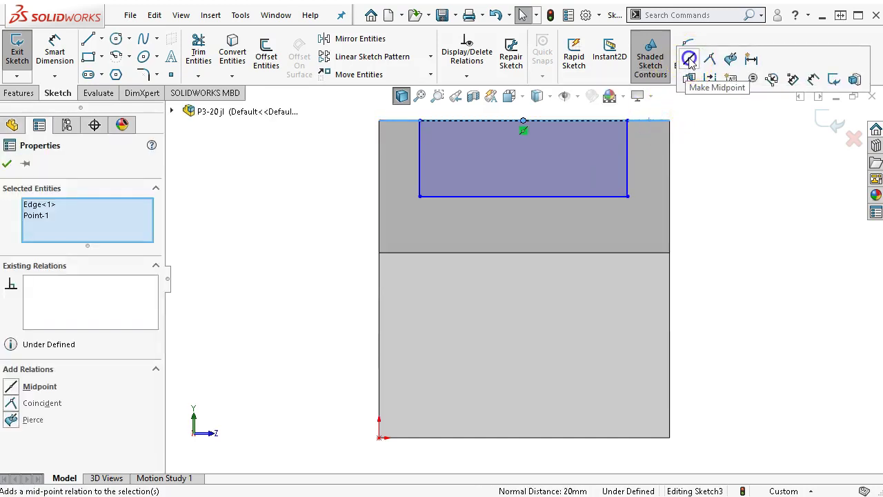
left_click(690, 60)
Dimension the rectangle's height as 18 mm
left_click(816, 129)
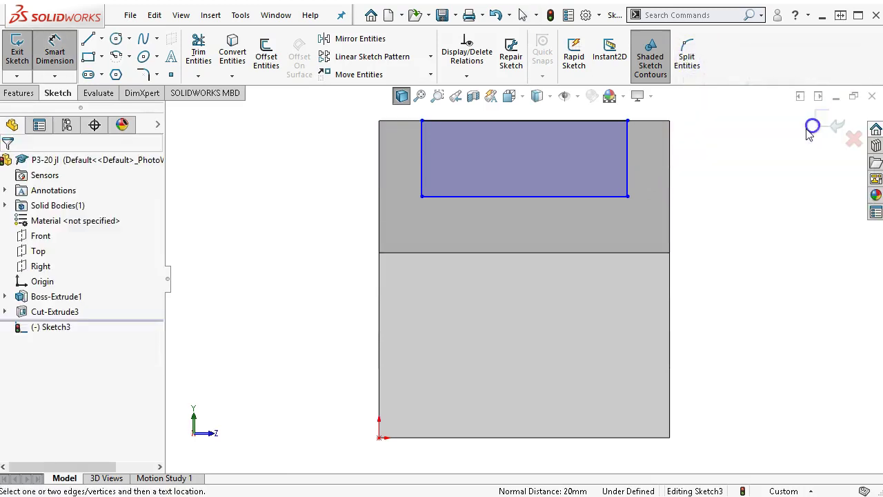
left_click(421, 173)
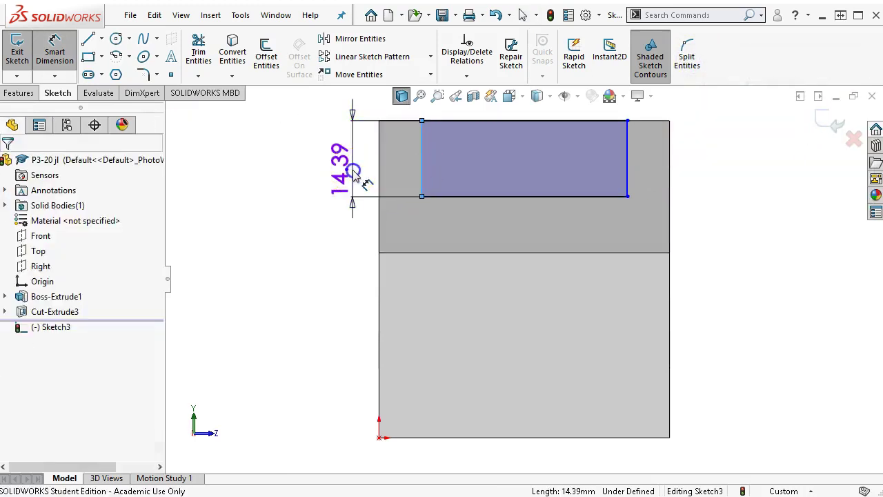
left_click(350, 166)
type("18")
key("Return")
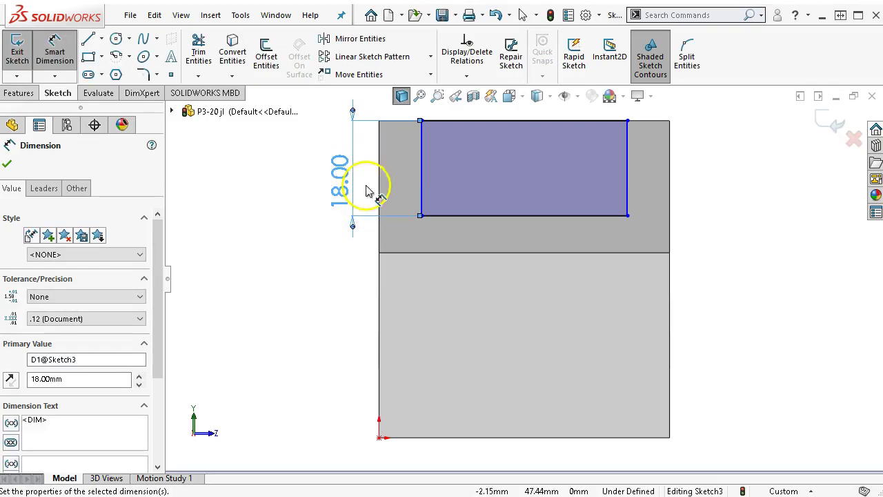
Dimension the rectangle 15 mm from the face's left edge, then return to isometric view
left_click(380, 185)
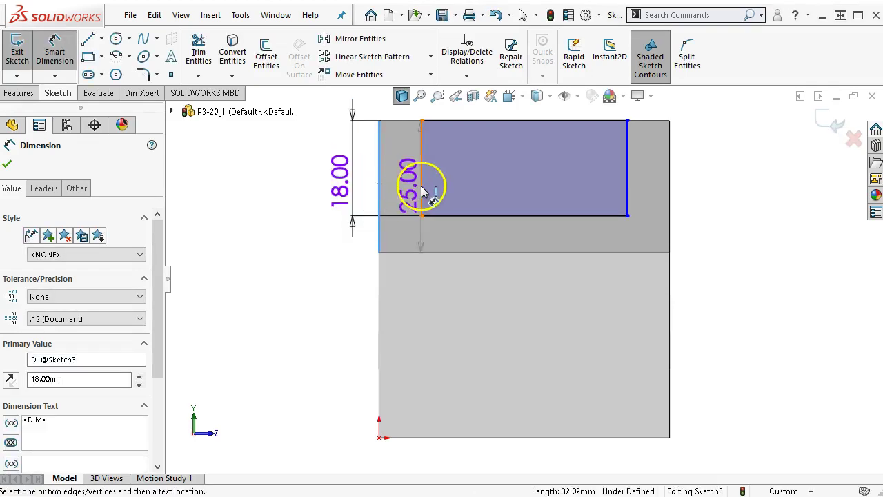
left_click(420, 193)
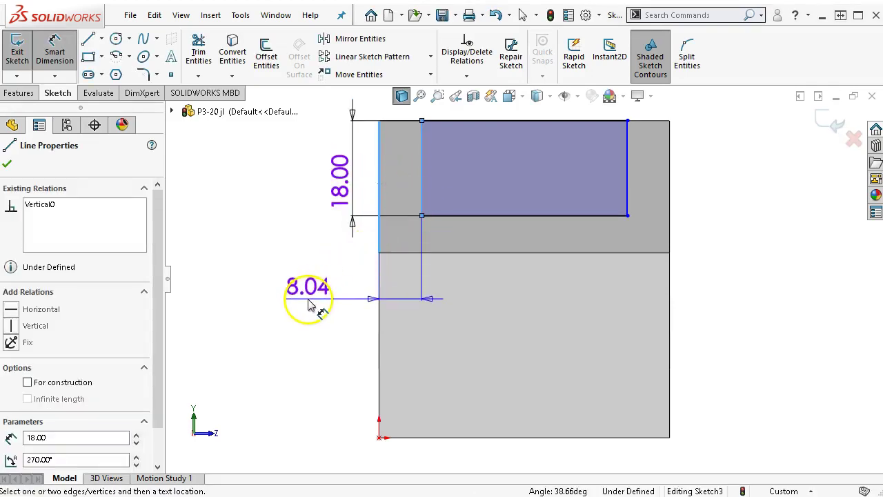
left_click(314, 302)
type("15")
key("Return")
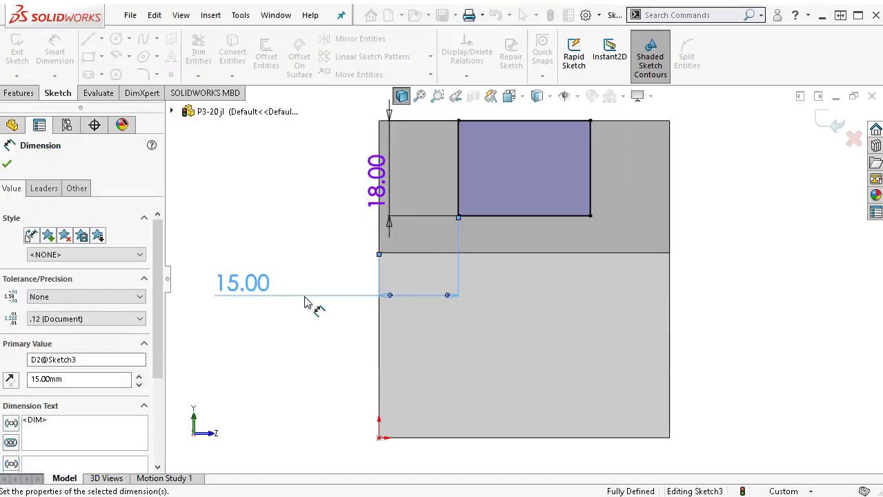
right_click(728, 181)
left_click(760, 226)
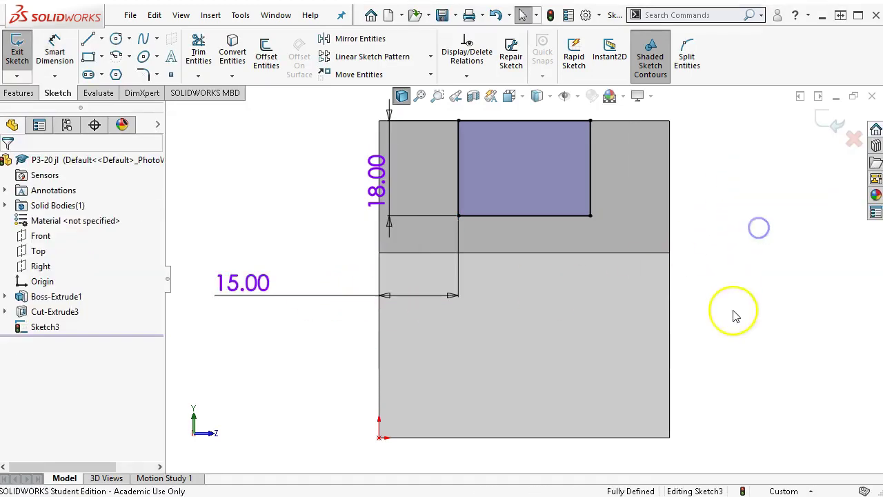
key("ctrl+7")
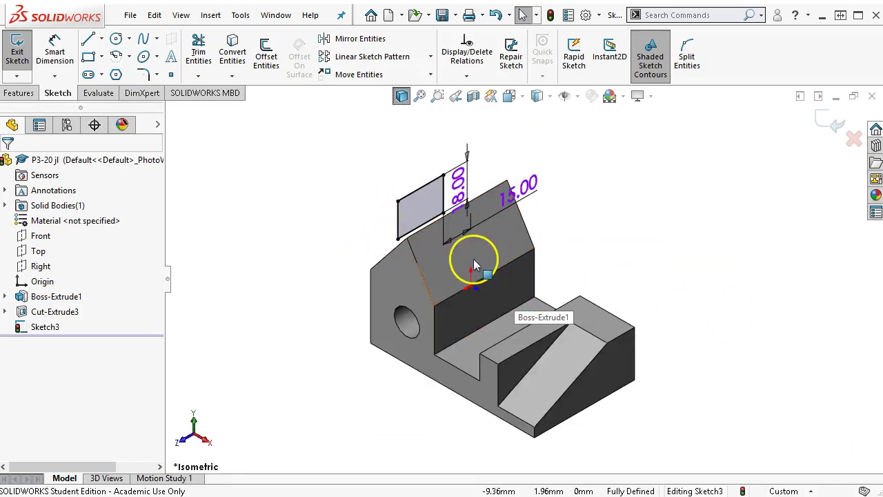
Cut the rectangle into the peak with an Up To Next extruded cut, creating Cut-Extrude4
left_click(29, 96)
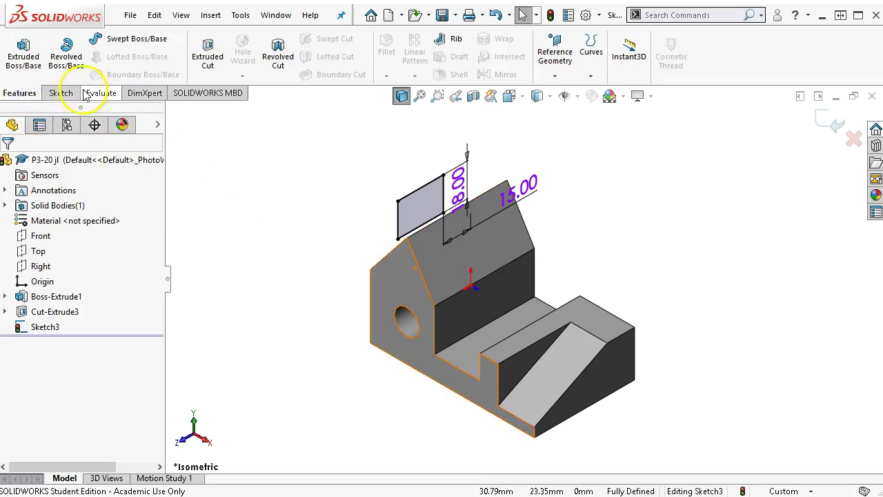
left_click(210, 55)
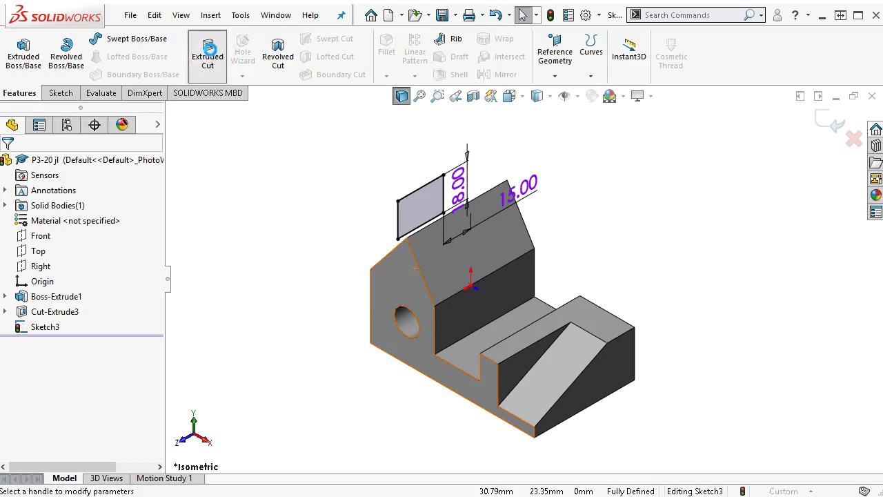
left_click(147, 246)
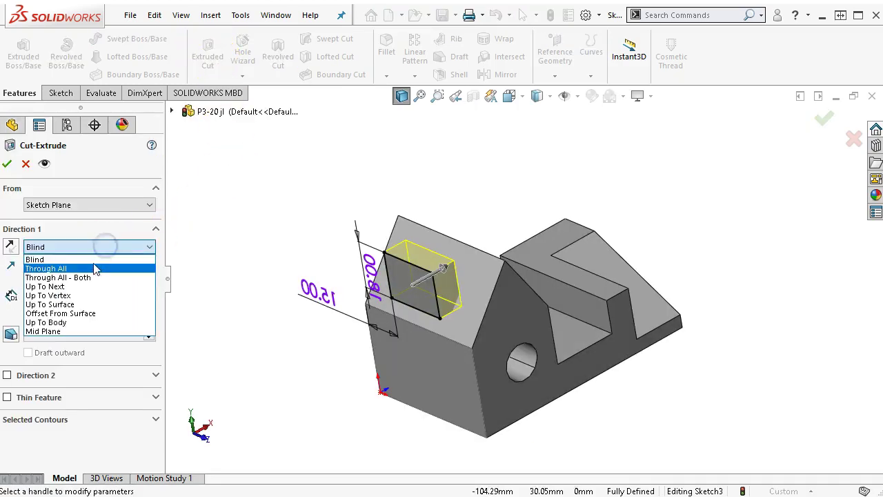
left_click(76, 286)
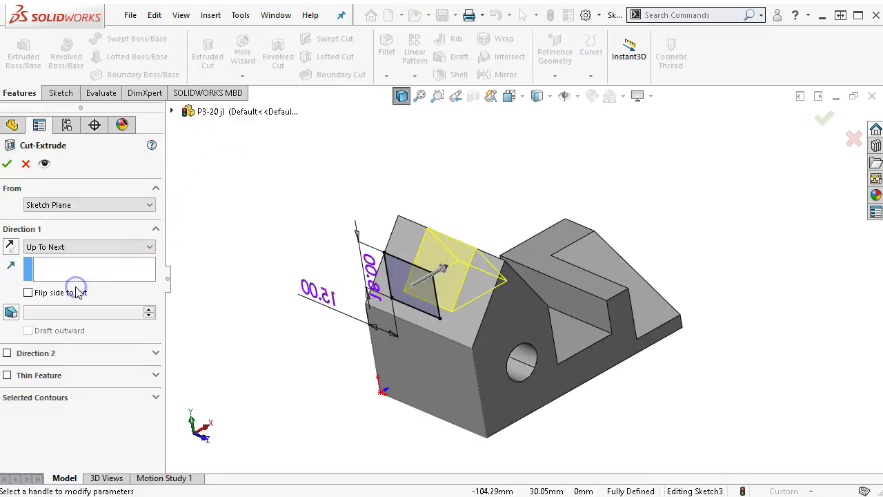
middle_click_drag(488, 222, 384, 214)
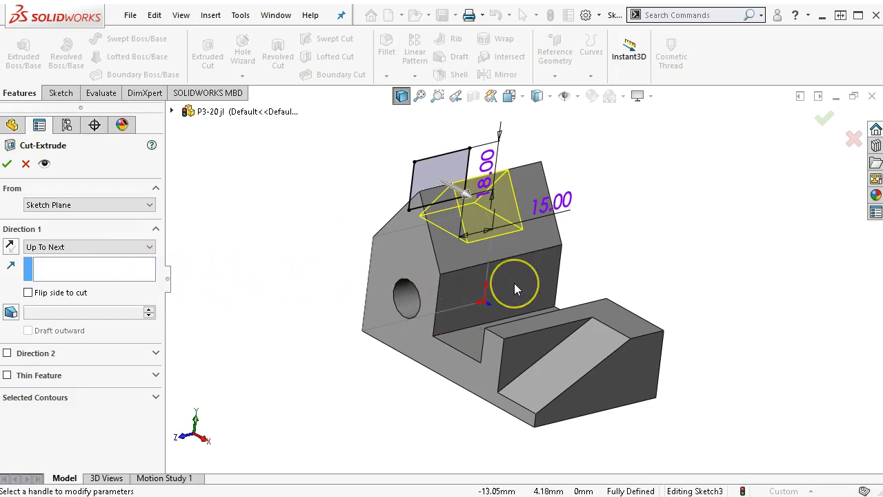
middle_click_drag(270, 241, 294, 281)
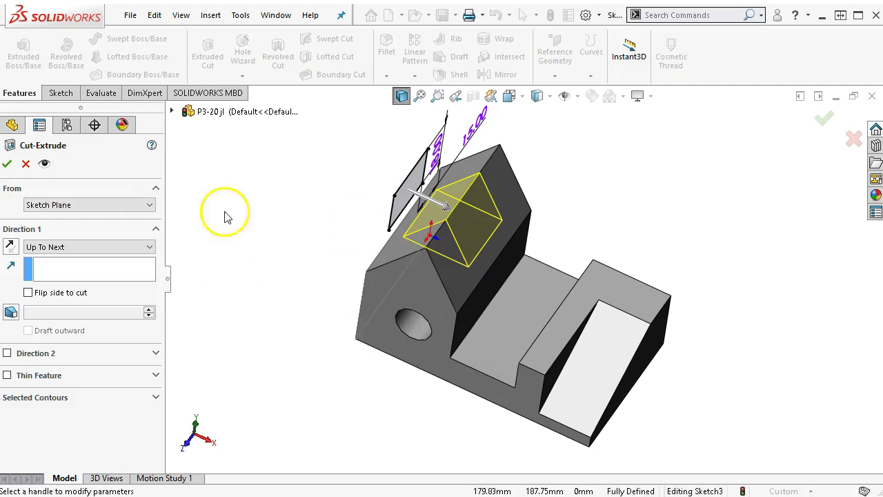
left_click(9, 163)
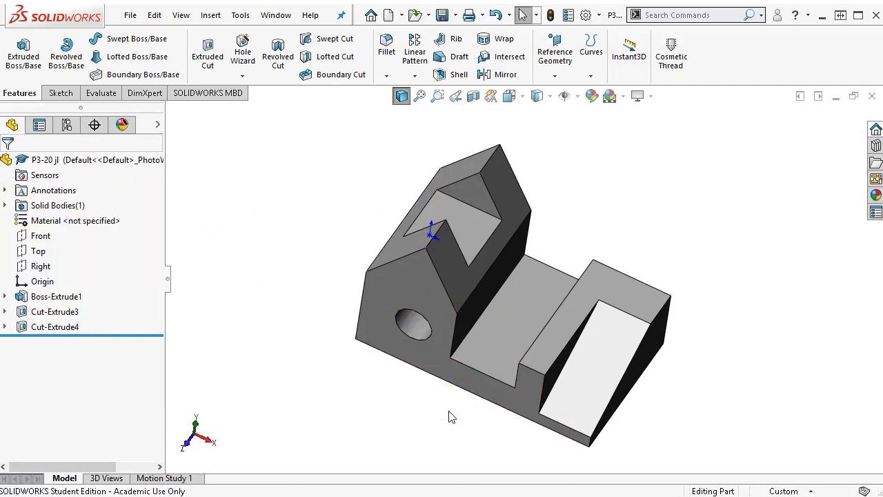
key("ctrl+7")
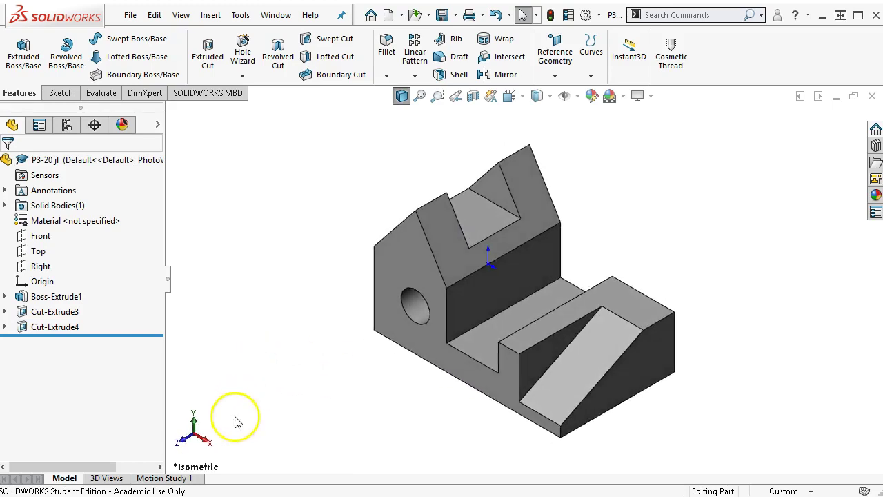